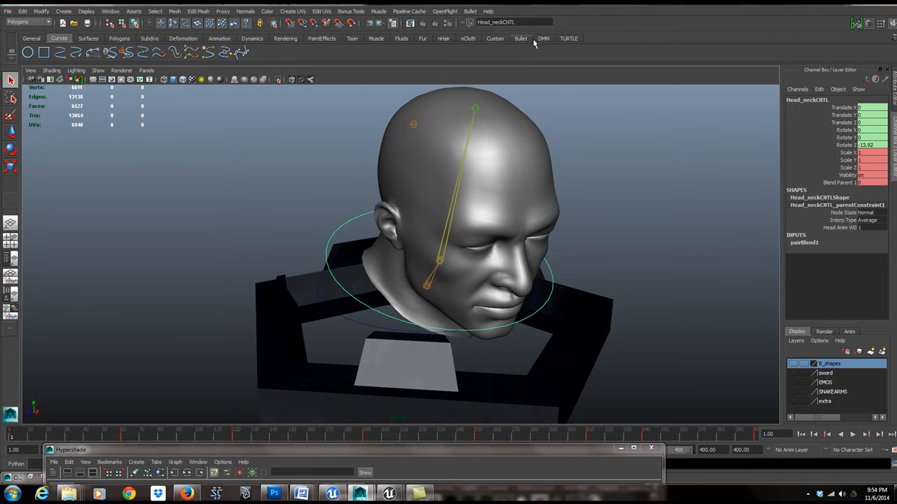
Select the whole joint hierarchy under G_Root and add the DT_ICEHEAD head mesh to the selection.
alt+drag(417, 212, 475, 105)
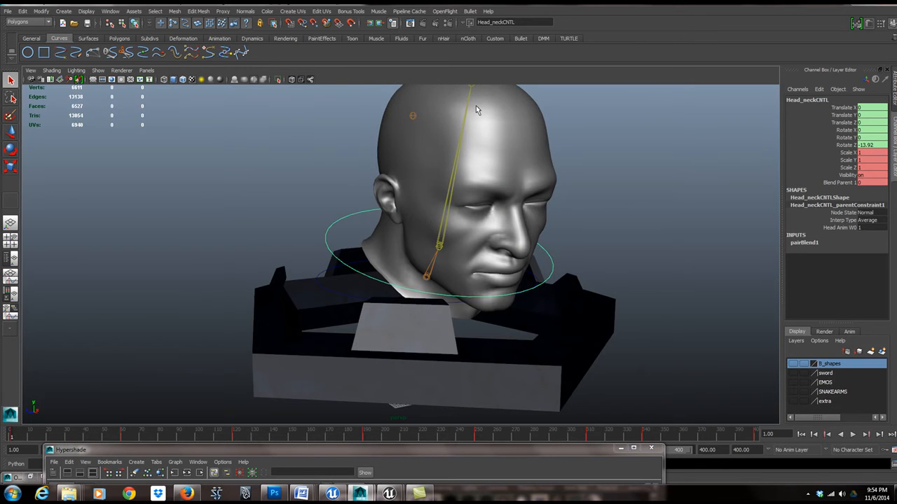
alt+drag(518, 240, 546, 228)
click(436, 280)
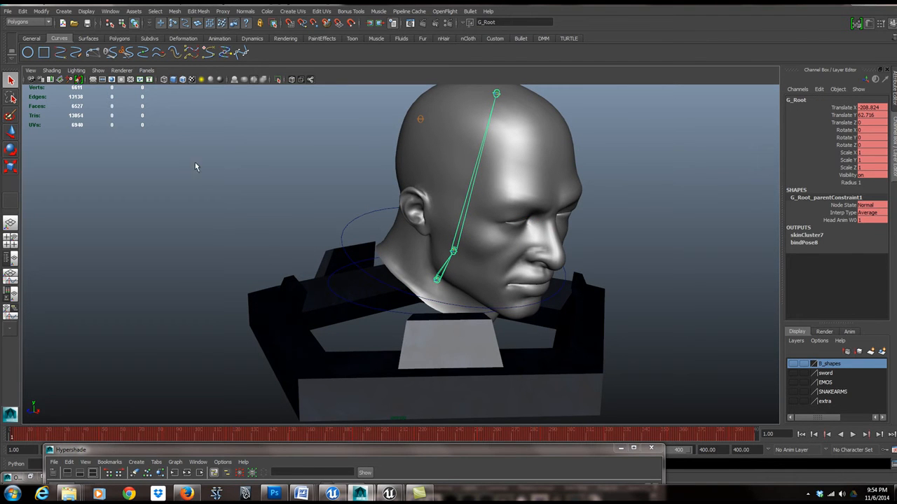
click(24, 12)
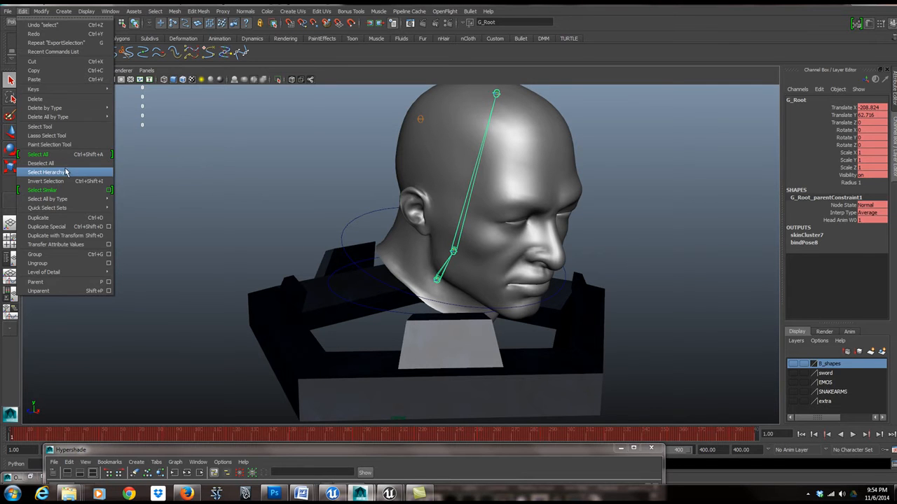
click(66, 172)
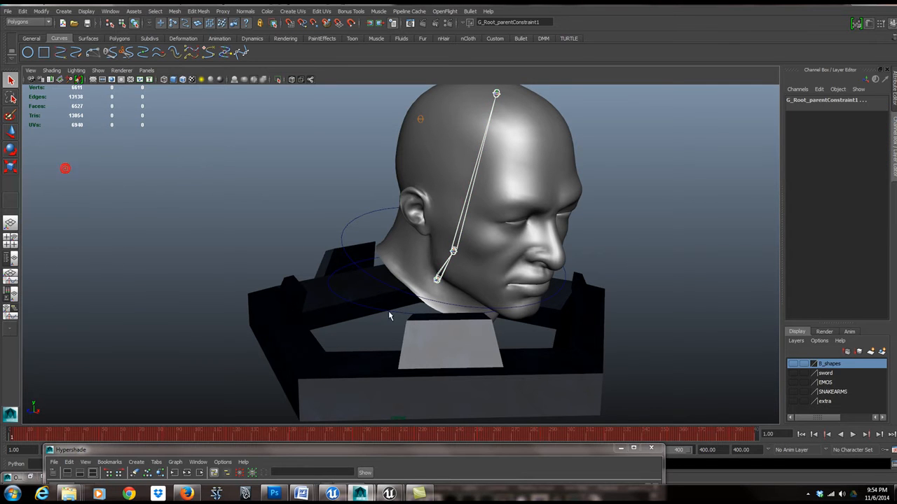
click(531, 146)
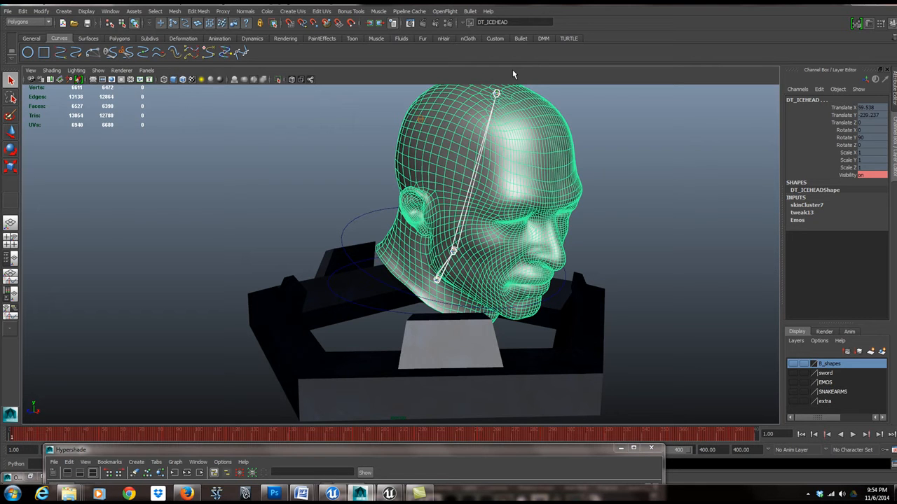
Bring up the FBX export options for the selected joints and head mesh, with the Desktop as the destination.
click(22, 11)
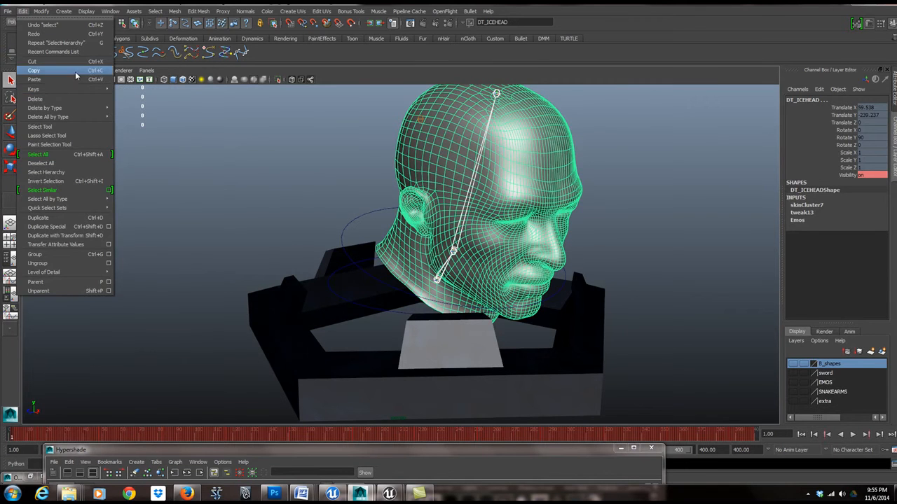
mouse_move(93, 90)
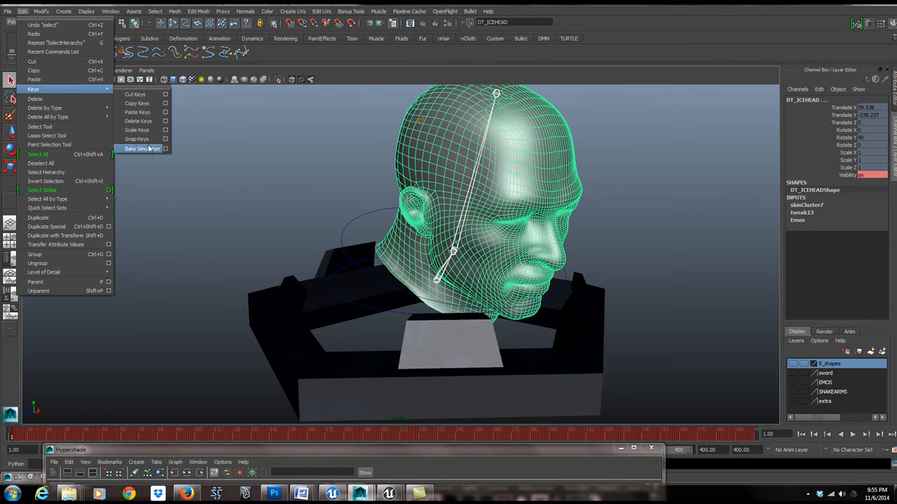
mouse_move(8, 11)
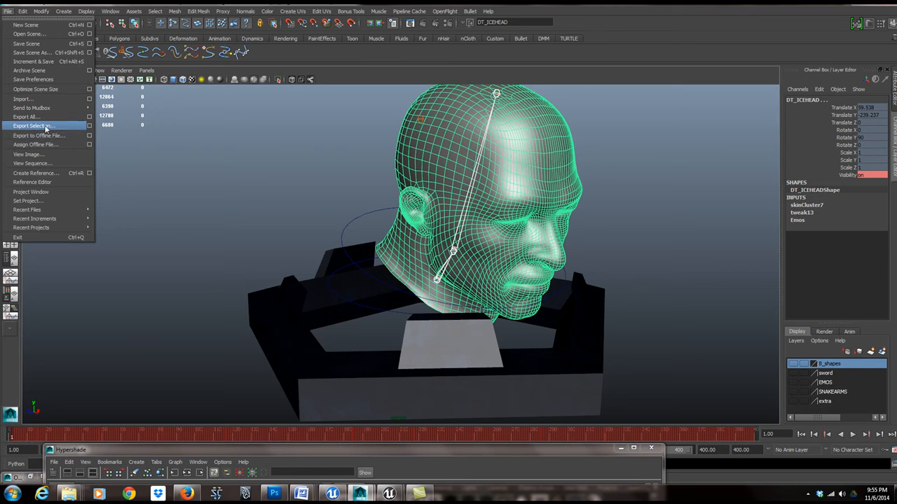
click(34, 126)
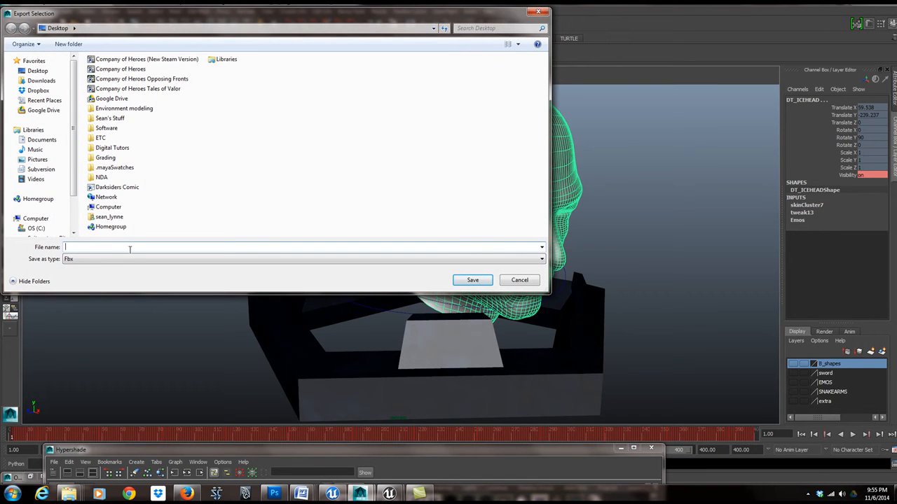
text(hea)
double_click(73, 247)
click(473, 280)
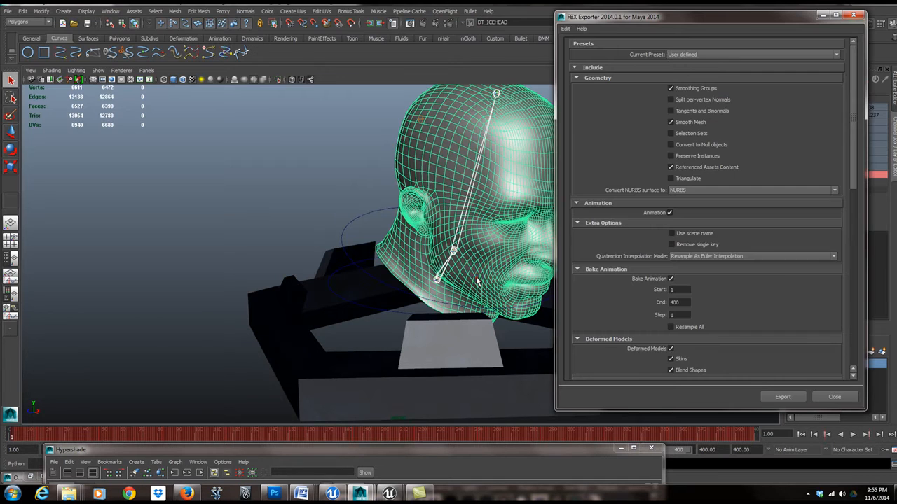
Examine the FBX settings for baked animation, deformed models, constraints and units, and leave the exporter without exporting.
drag(750, 19, 778, 28)
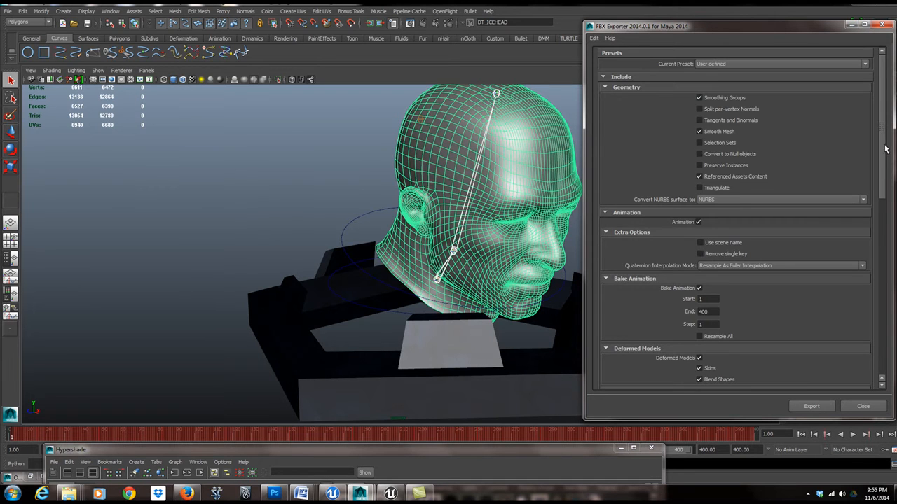
scroll(885, 149, down, 3)
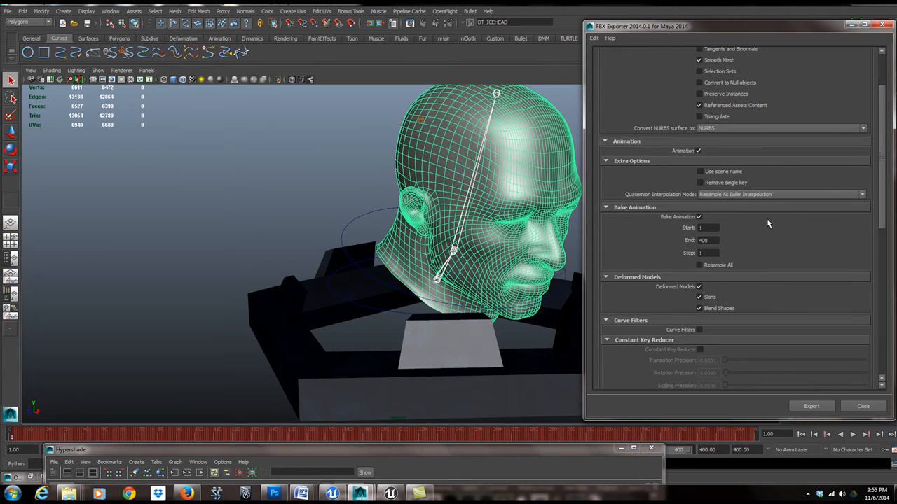
drag(882, 168, 893, 245)
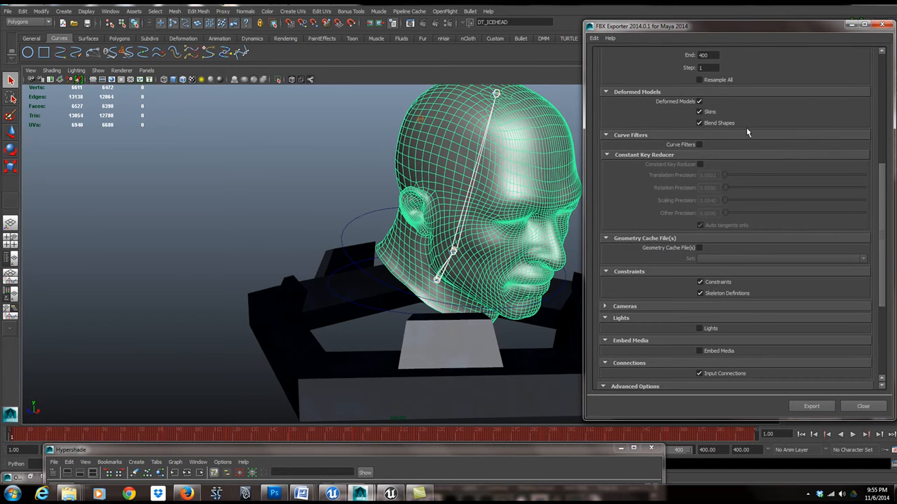
drag(881, 207, 883, 247)
click(700, 197)
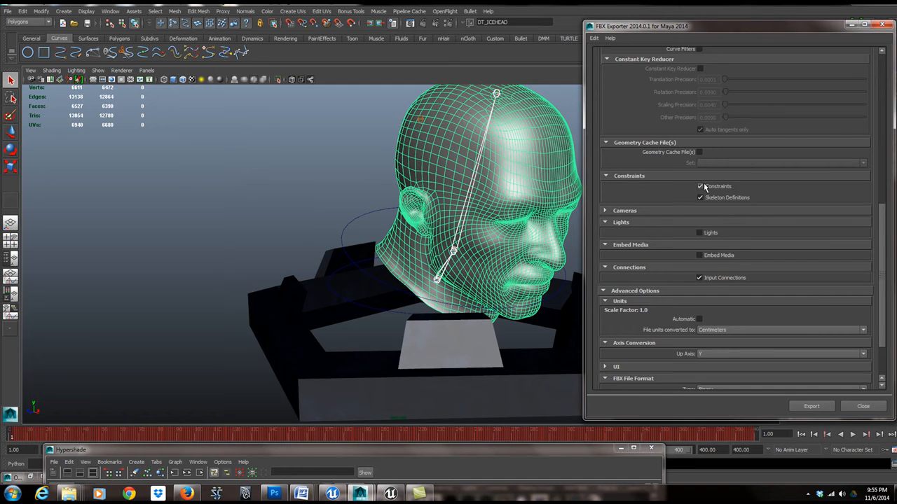
drag(882, 246, 874, 88)
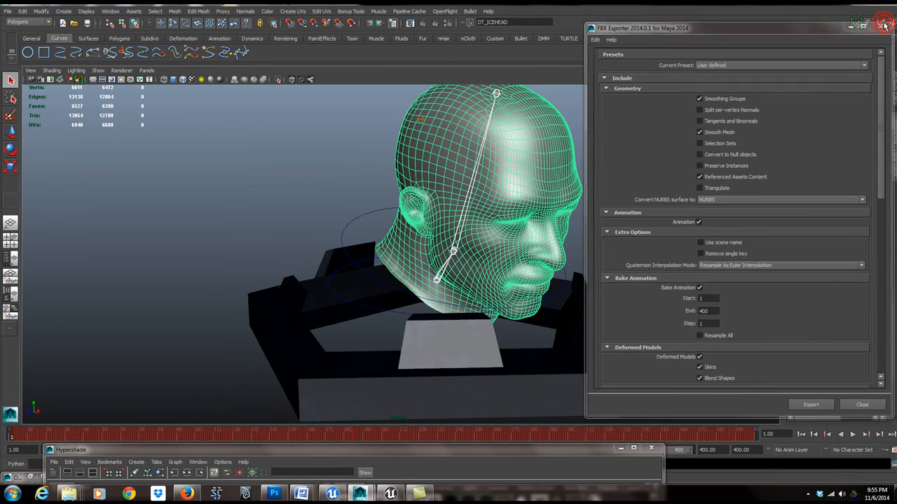
click(884, 26)
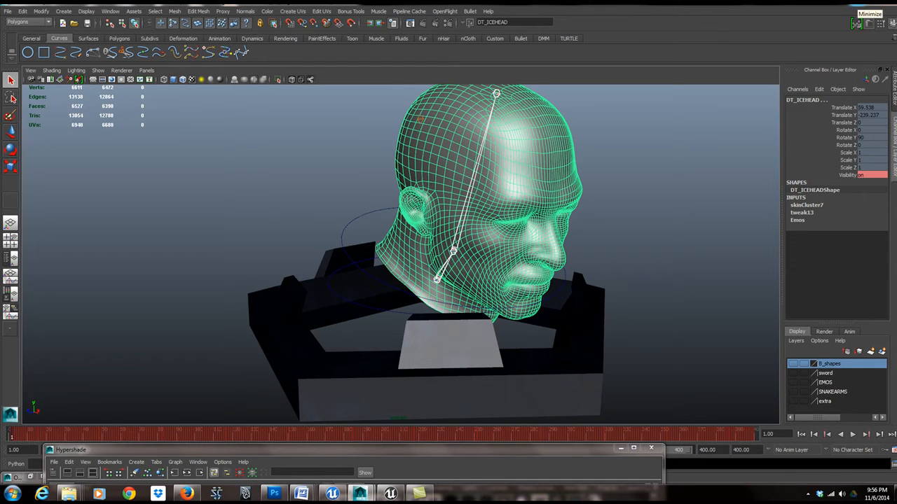
Switch to the Unreal Editor and open the ICEM_Holo material assigned to HEAD_ANIM_2.
click(863, 3)
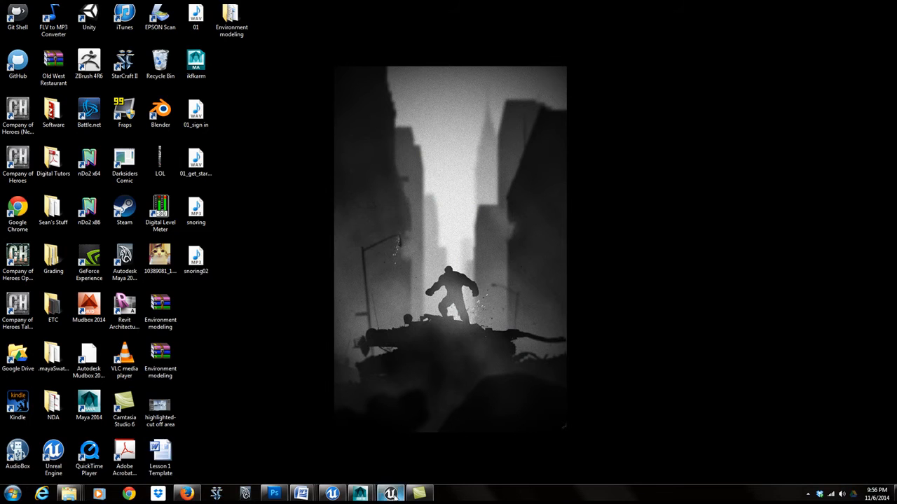
click(389, 494)
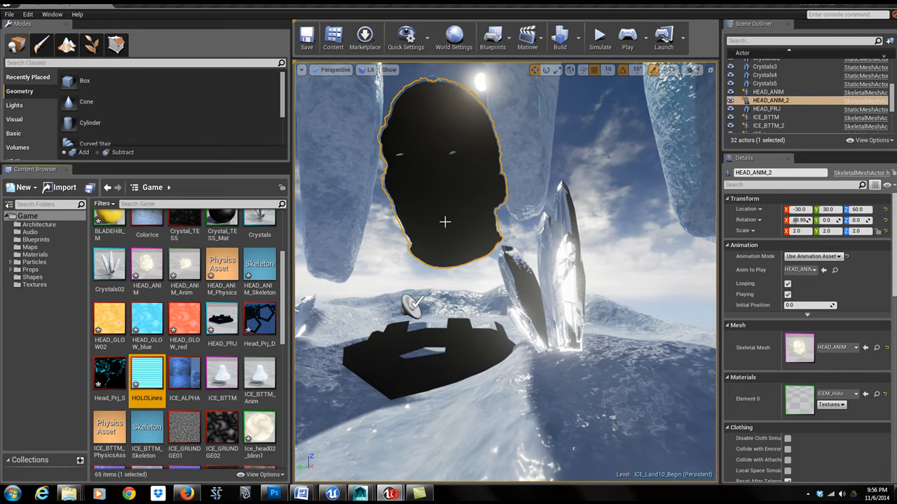
mouse_move(478, 301)
mouse_down()
mouse_move(468, 344)
mouse_move(483, 294)
mouse_up()
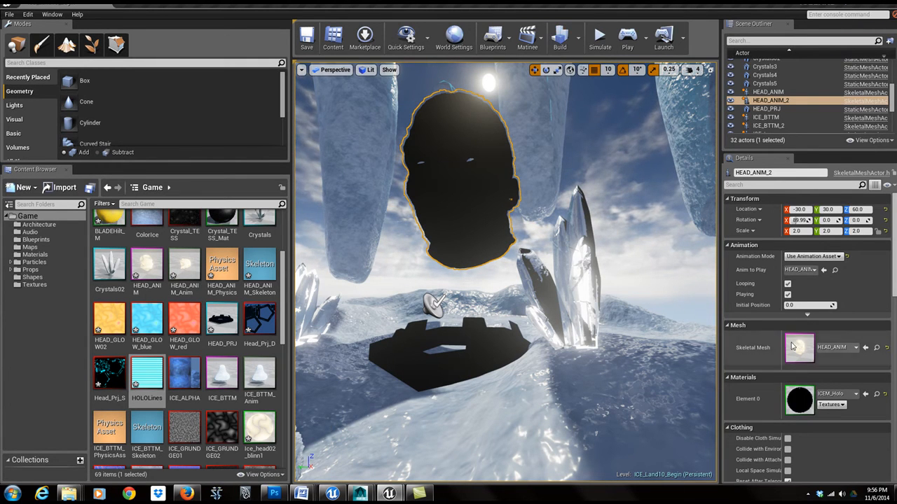
double_click(801, 402)
Widen the material editor's graph area and move the upper Rotator node slightly right in the Glow group.
right_drag(590, 349, 673, 362)
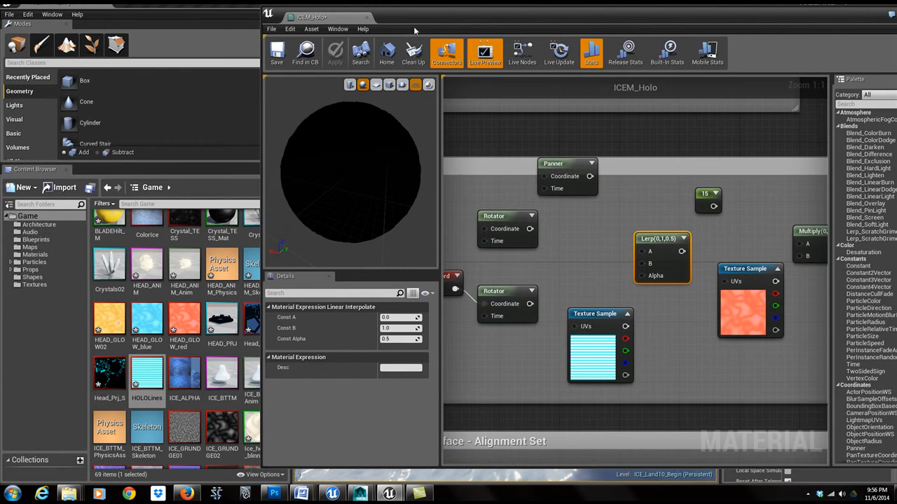
drag(264, 83, 59, 84)
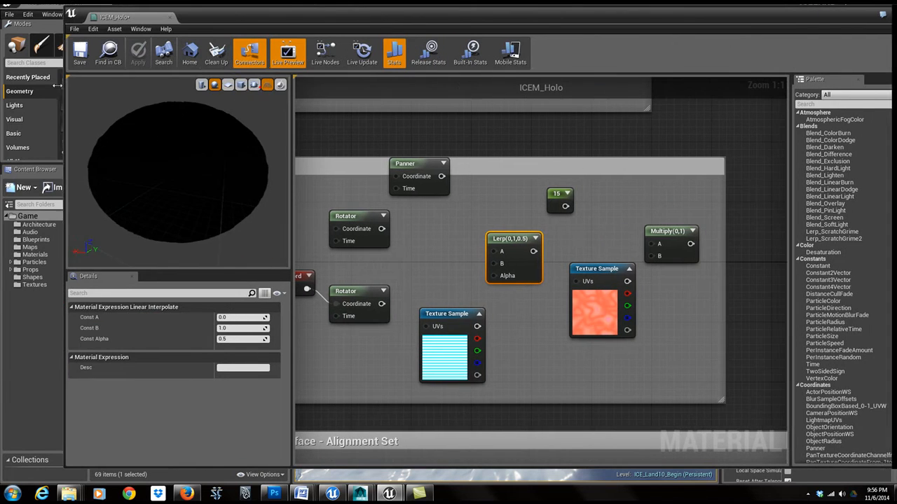
drag(289, 149, 163, 148)
right_drag(215, 140, 429, 158)
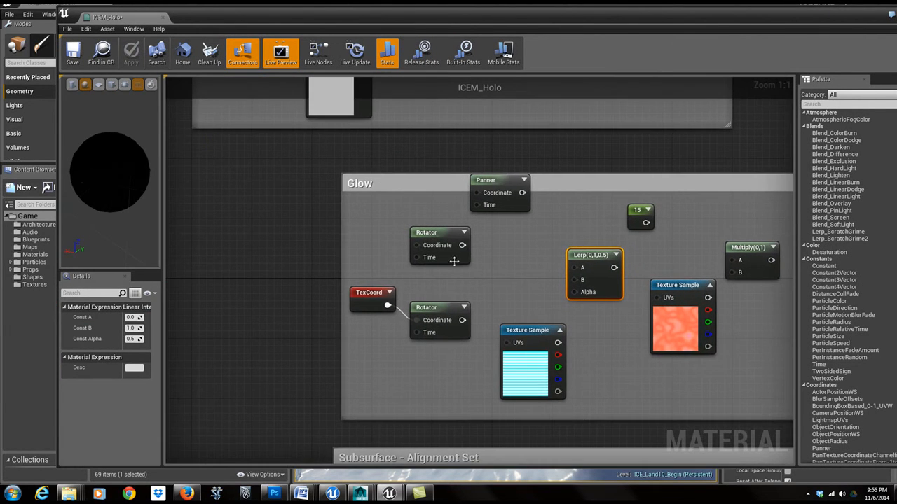
drag(439, 233, 468, 243)
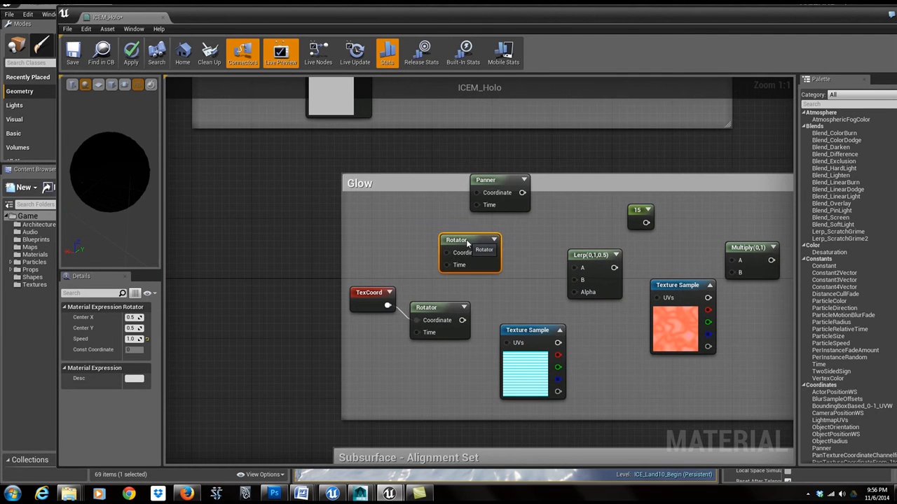
right_click(279, 210)
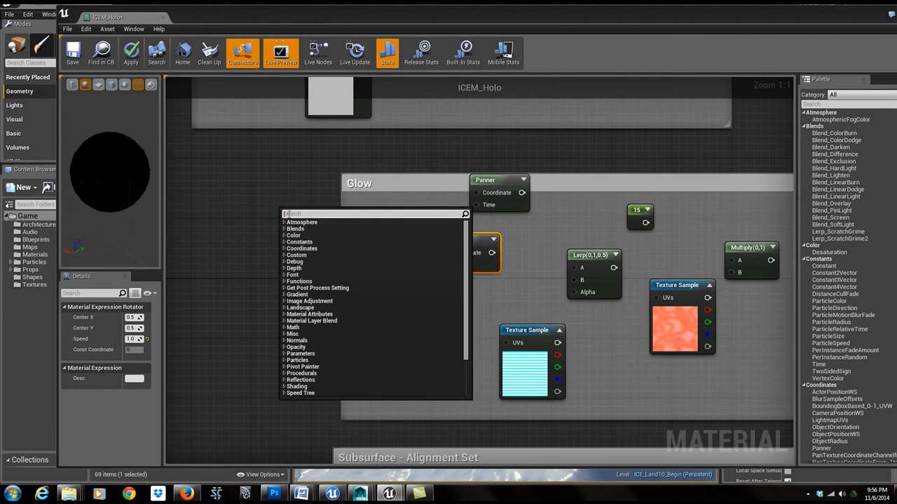
text([po)
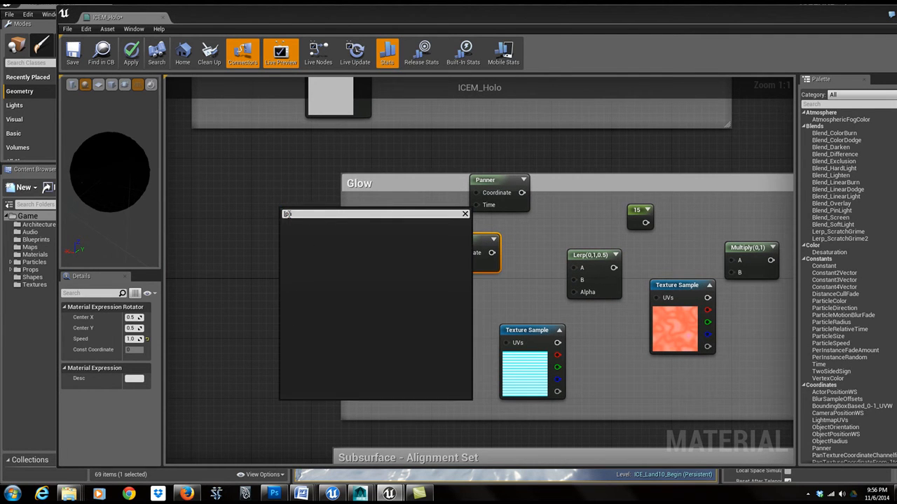
key(BackSpace)
click(278, 156)
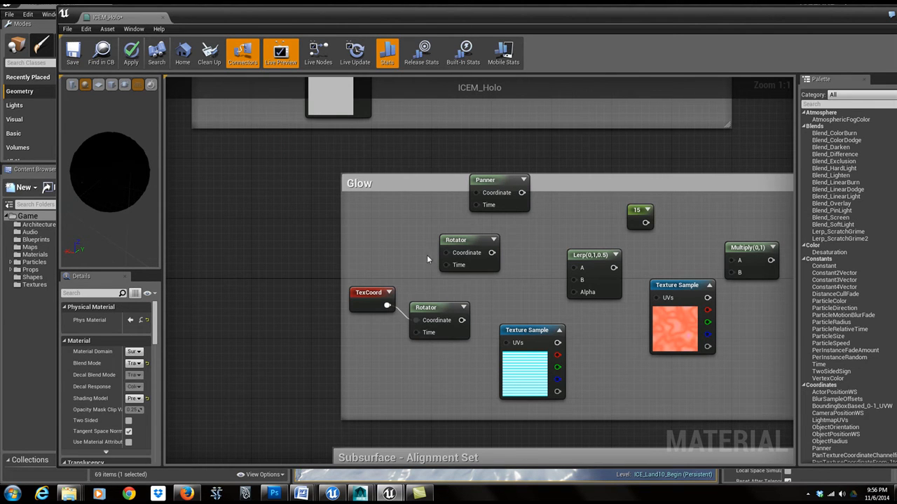
Move the TexCoord node and the striped cyan Texture Sample node slightly upward within the Glow group.
drag(379, 297, 379, 283)
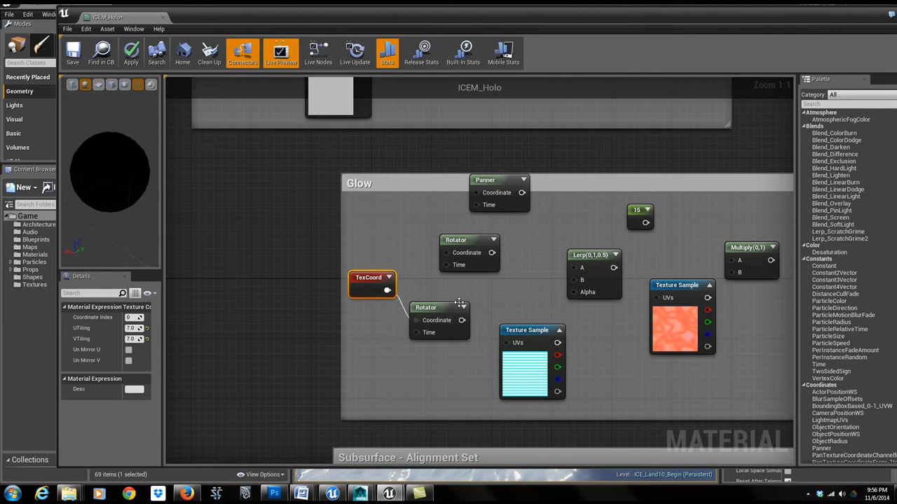
mouse_move(512, 328)
mouse_down()
mouse_move(527, 320)
mouse_move(519, 312)
mouse_up()
Compare the Glow group's two Texture Sample nodes with the HOLOLines and HEAD_GLOW_red textures in the Content Browser.
drag(215, 8, 442, 0)
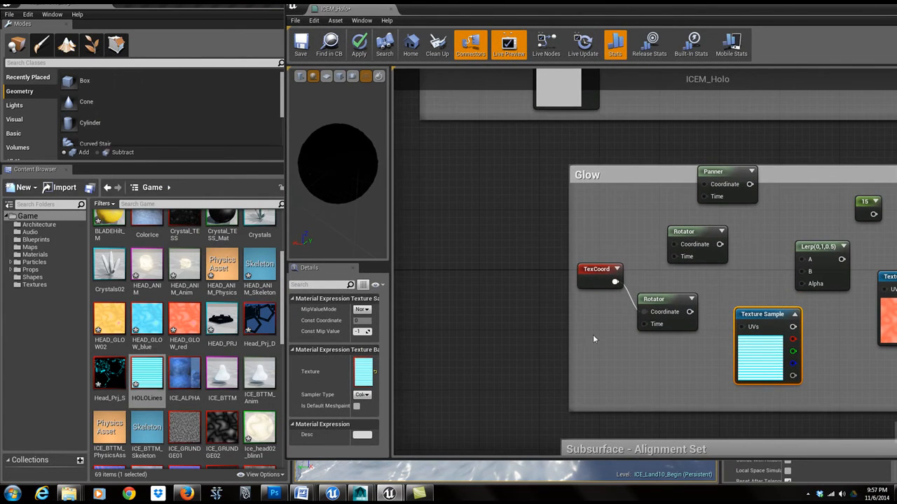
click(511, 312)
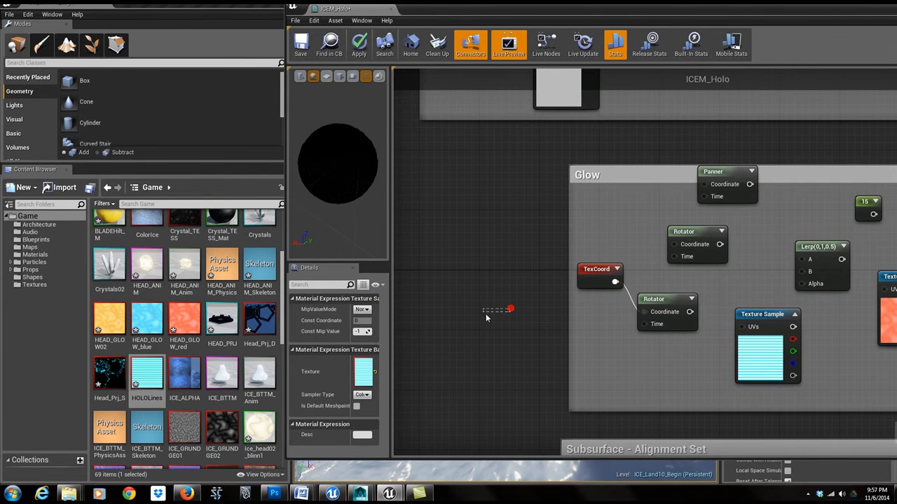
scroll(463, 304, down, 2)
scroll(533, 280, up, 1)
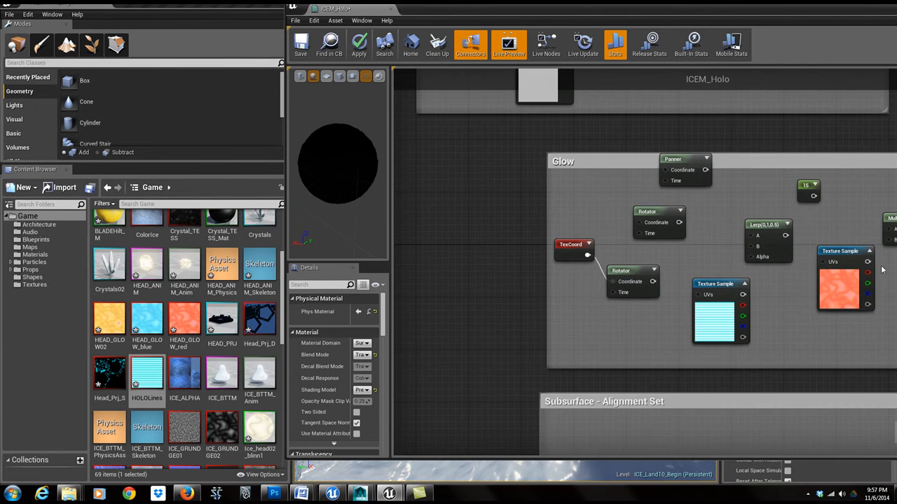
click(848, 251)
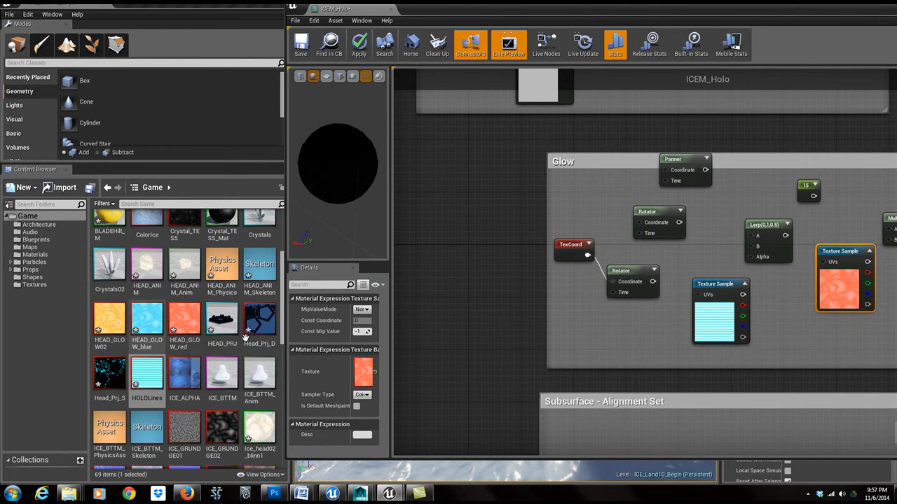
drag(744, 11, 538, 4)
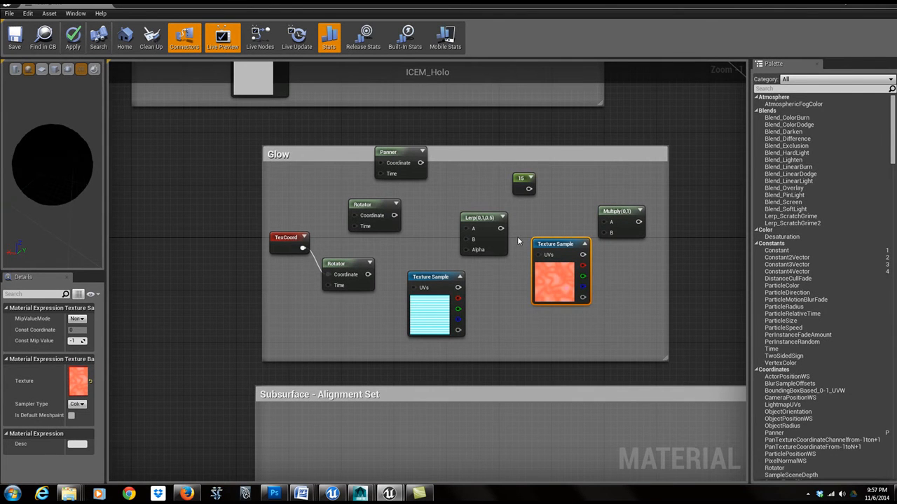
Connect the lower Rotator's output to the UVs input of the striped cyan Texture Sample node.
drag(367, 273, 414, 287)
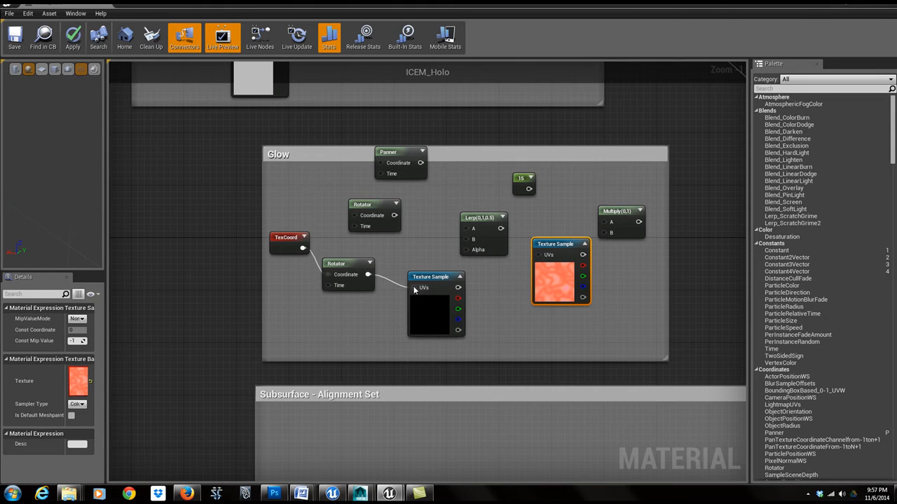
drag(458, 330, 480, 329)
click(549, 376)
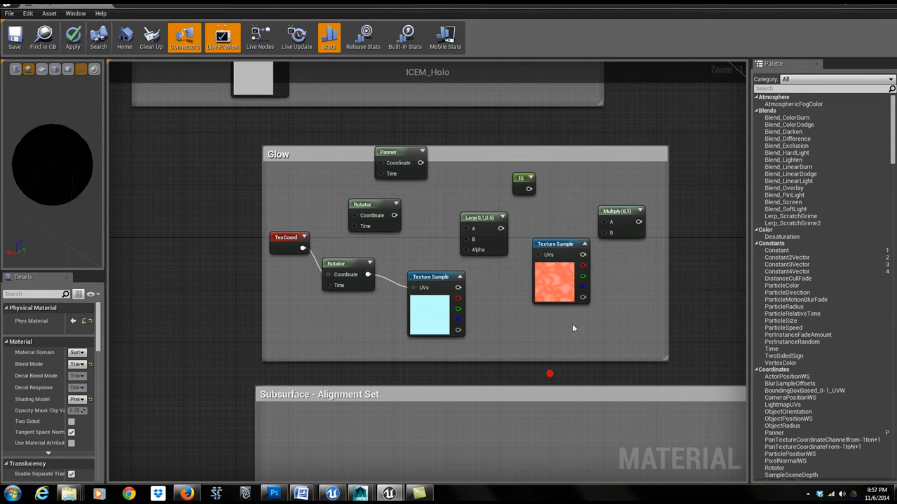
Connect the upper Rotator's output to the Lerp's B input and the Panner's output to its A input, nudging both source nodes lower.
click(374, 210)
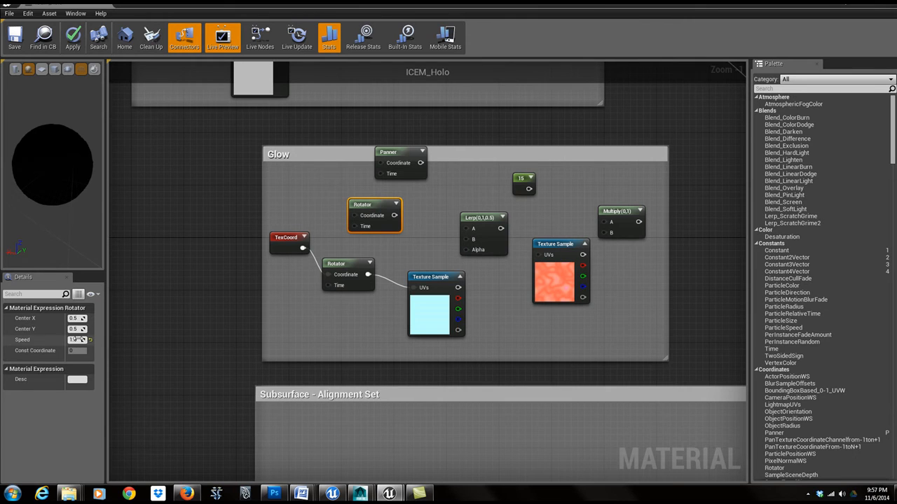
drag(394, 215, 470, 218)
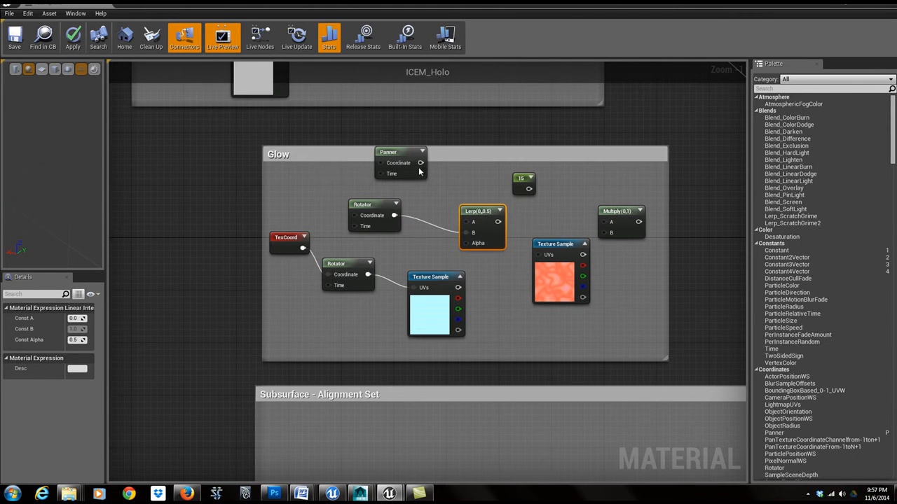
drag(400, 154, 413, 167)
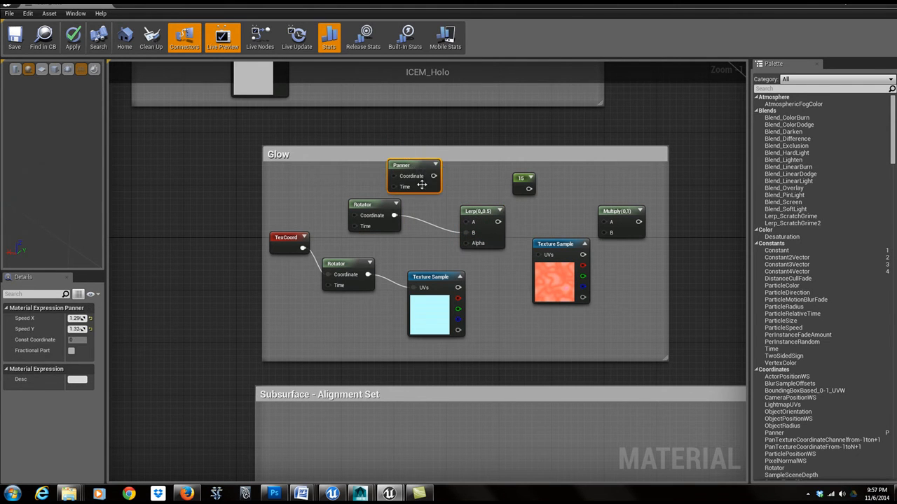
drag(382, 203, 387, 215)
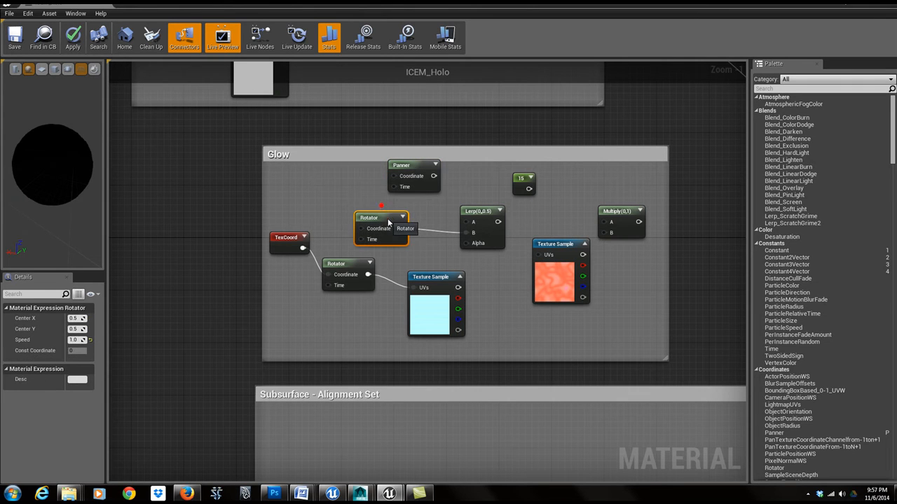
drag(433, 176, 468, 224)
Widen the Details area to inspect the Panner's Speed X and Speed Y values in full.
click(413, 177)
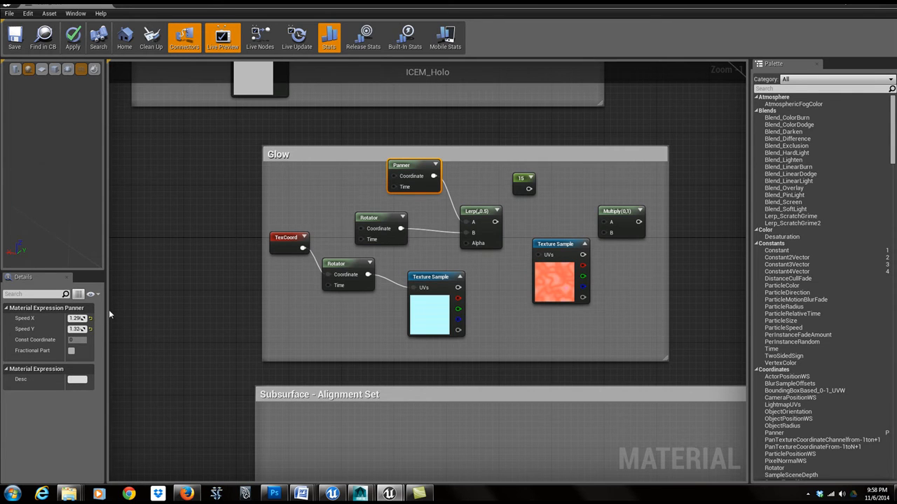
drag(106, 309, 231, 309)
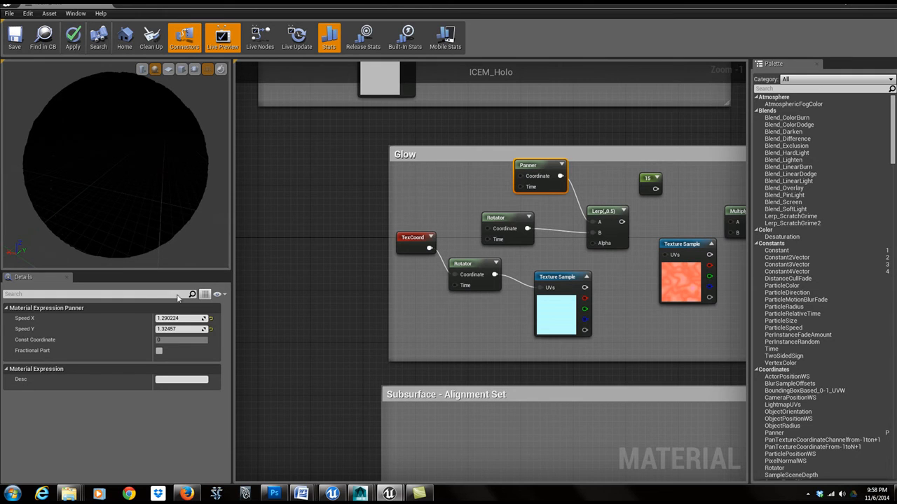
right_drag(475, 183, 313, 186)
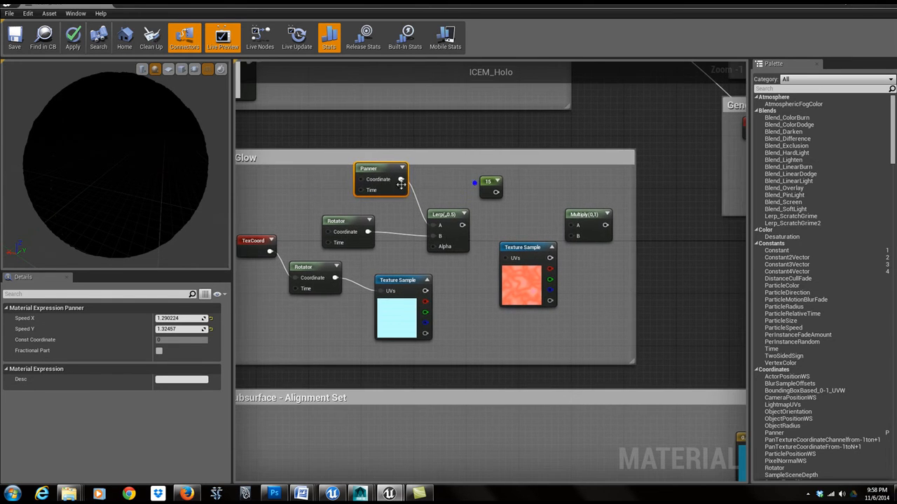
Connect the Lerp's output to the red Texture Sample's UVs, shifting the constant 15 node right and the Texture Sample up.
click(494, 181)
drag(504, 180, 525, 176)
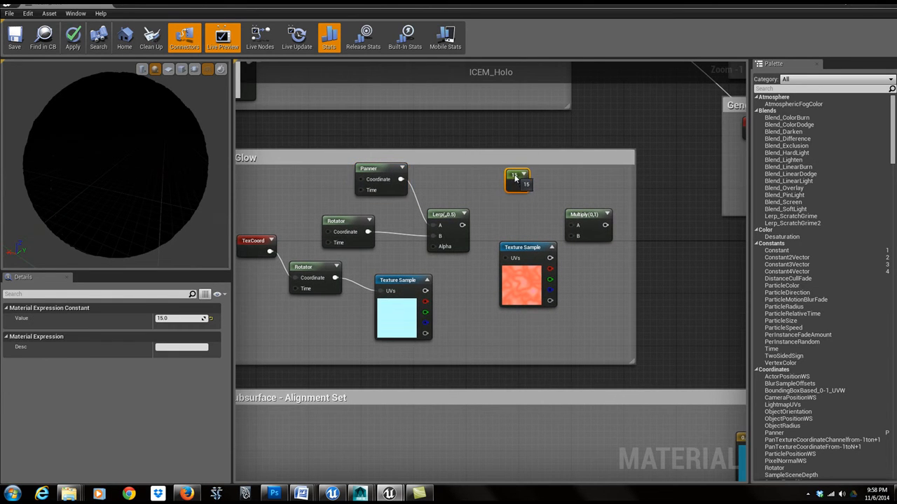
drag(516, 254, 516, 241)
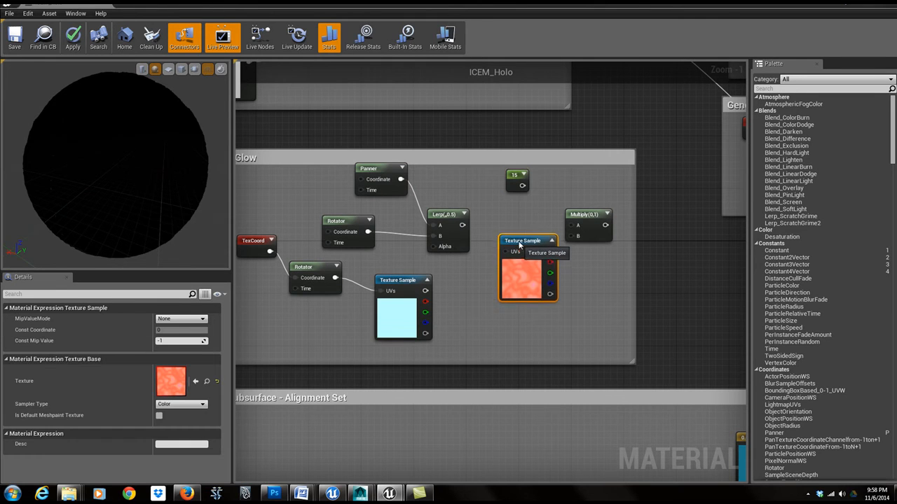
drag(461, 224, 506, 248)
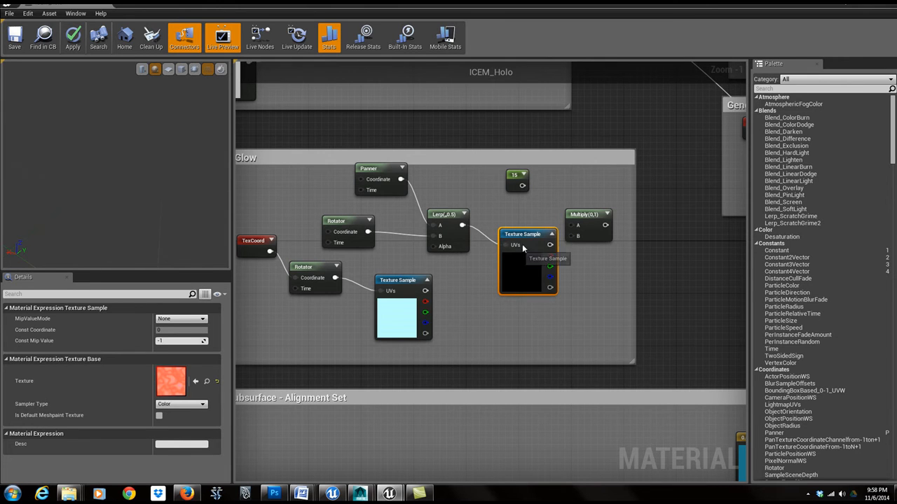
drag(522, 237, 515, 231)
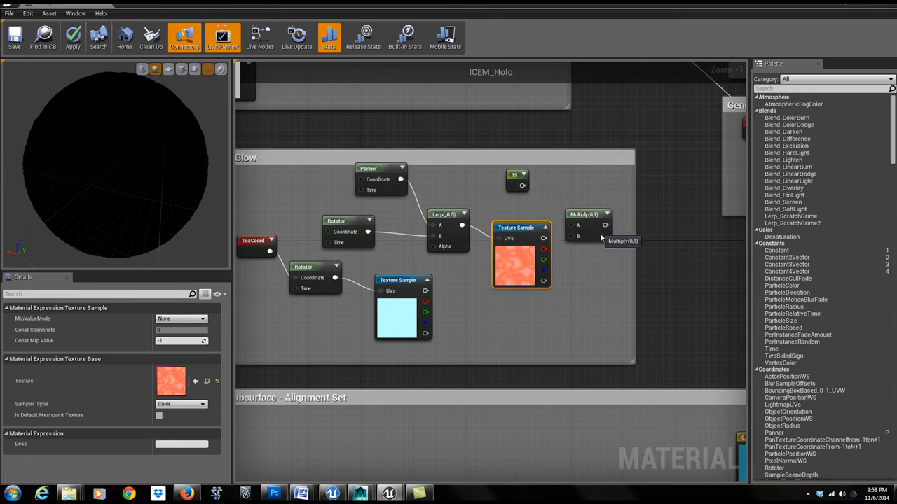
Reposition the Multiply and constant 15 nodes, and connect the constant to Multiply's A input and the red Texture Sample's RGB output to B.
drag(592, 216, 613, 275)
drag(520, 179, 585, 199)
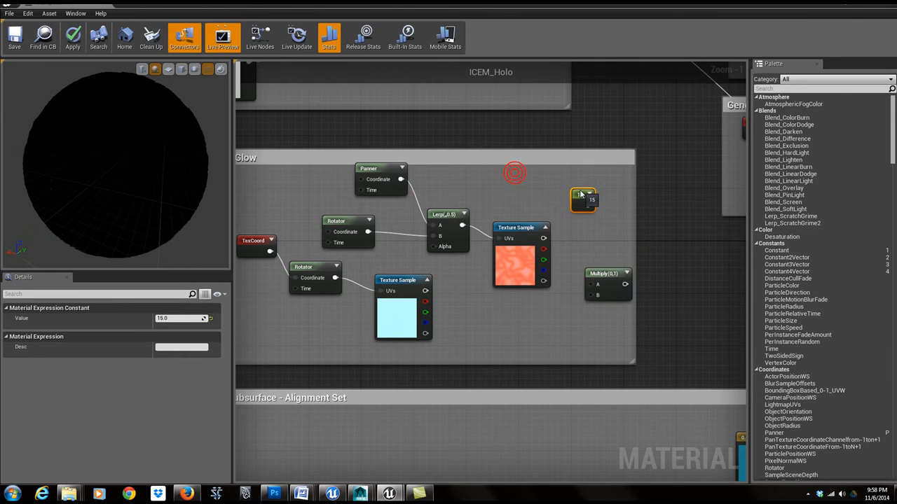
drag(609, 276, 615, 268)
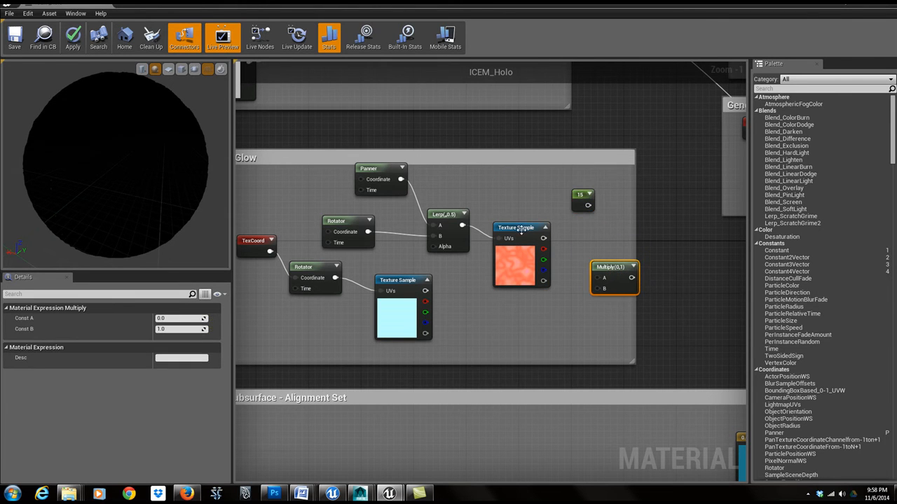
drag(543, 239, 595, 288)
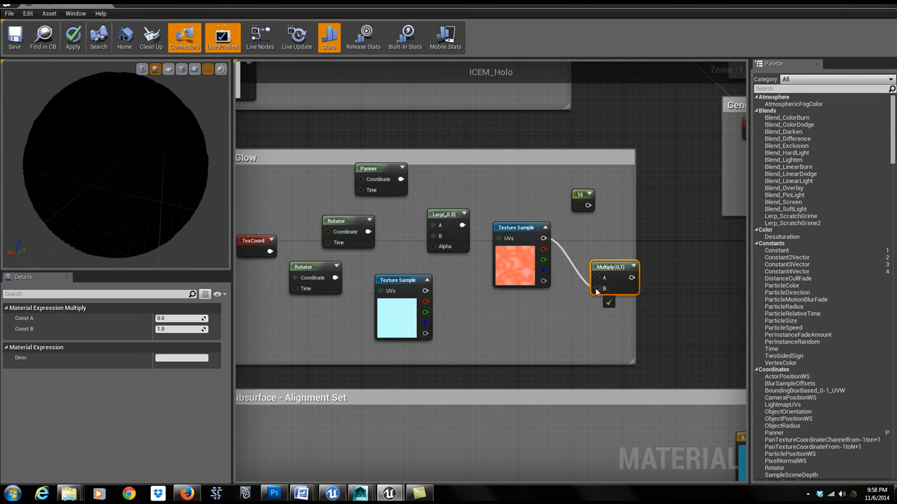
drag(587, 205, 598, 279)
drag(581, 196, 544, 196)
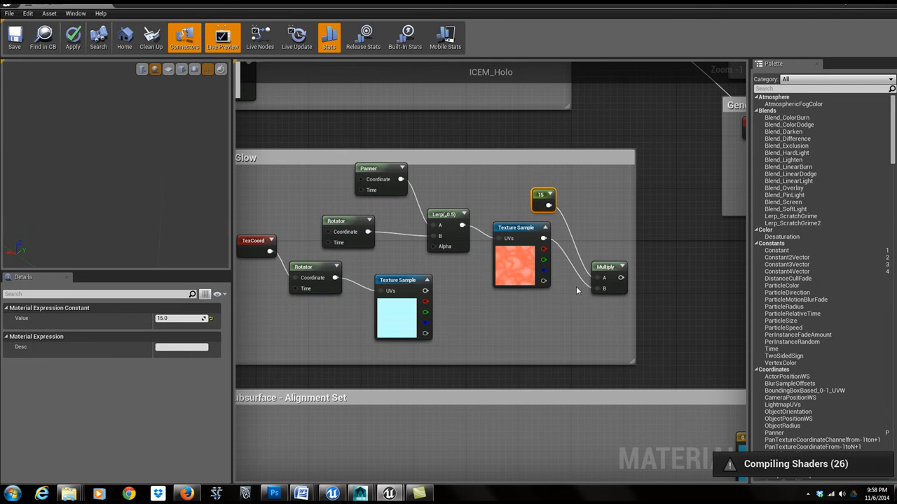
Connect the Glow group's Multiply output to the Emissive Color input of the ICEM_Holo material node.
scroll(628, 218, down, 2)
scroll(628, 218, down, 1)
right_drag(561, 260, 357, 288)
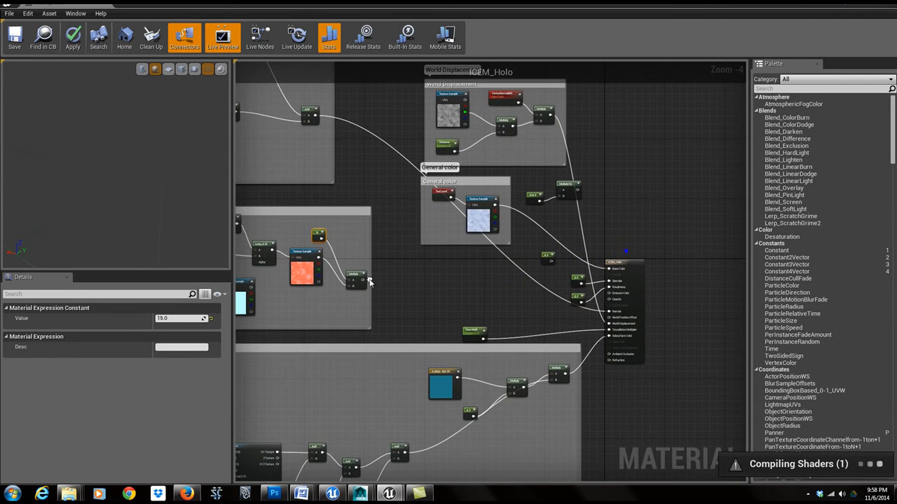
drag(361, 281, 609, 293)
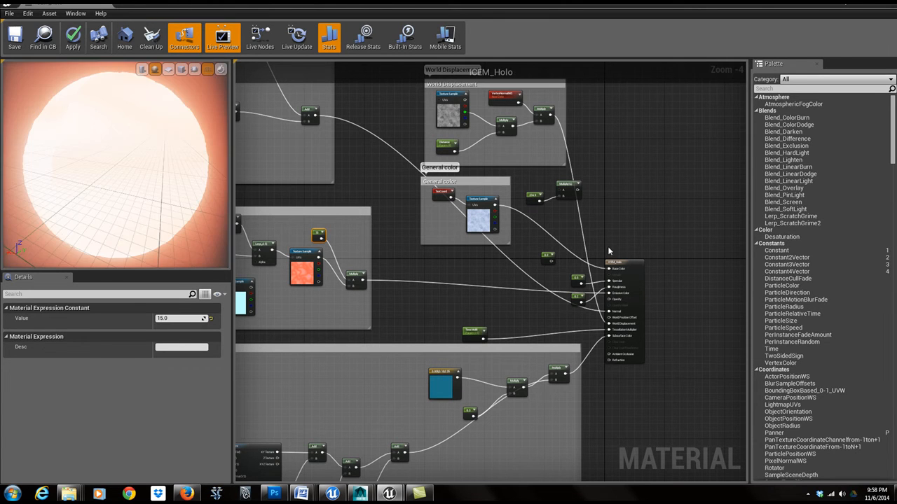
Review the ICEM_Holo material's Usage and Tessellation options, and set its Translucent Self Shadow Density Scale to 2.071582.
click(614, 265)
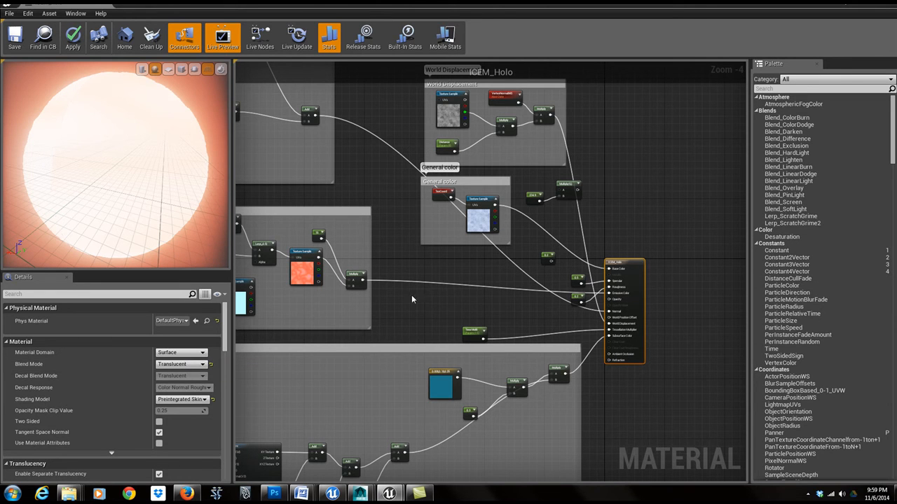
right_drag(412, 299, 490, 285)
drag(226, 335, 236, 393)
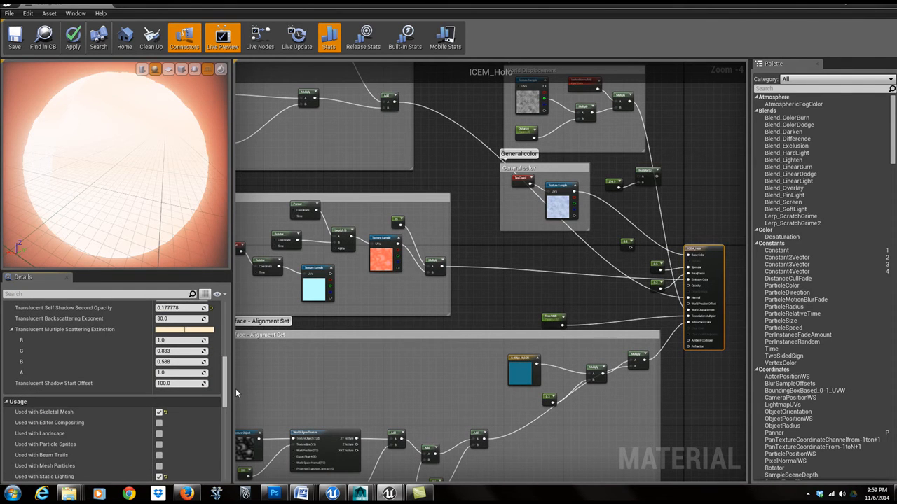
drag(226, 387, 227, 406)
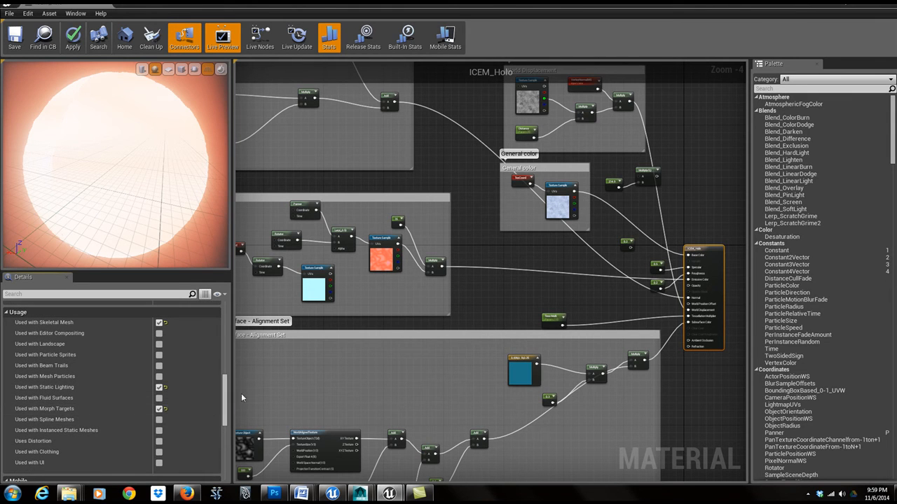
drag(225, 397, 227, 415)
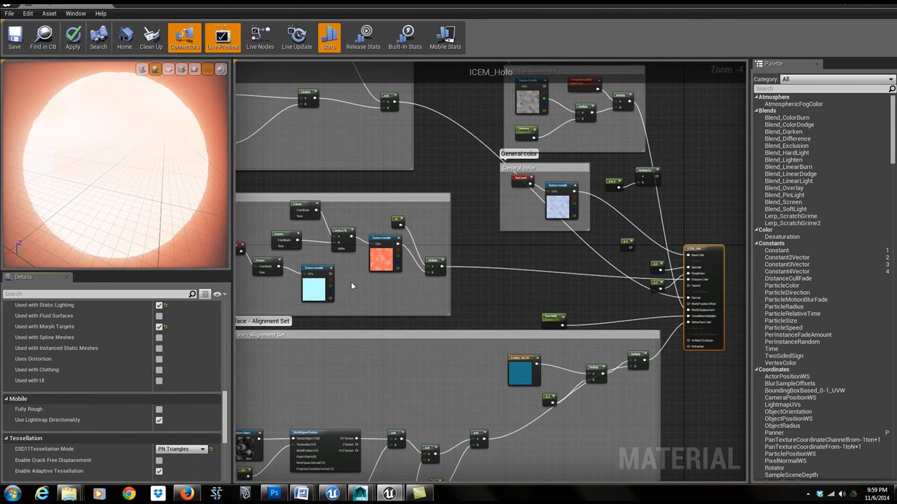
drag(225, 408, 219, 366)
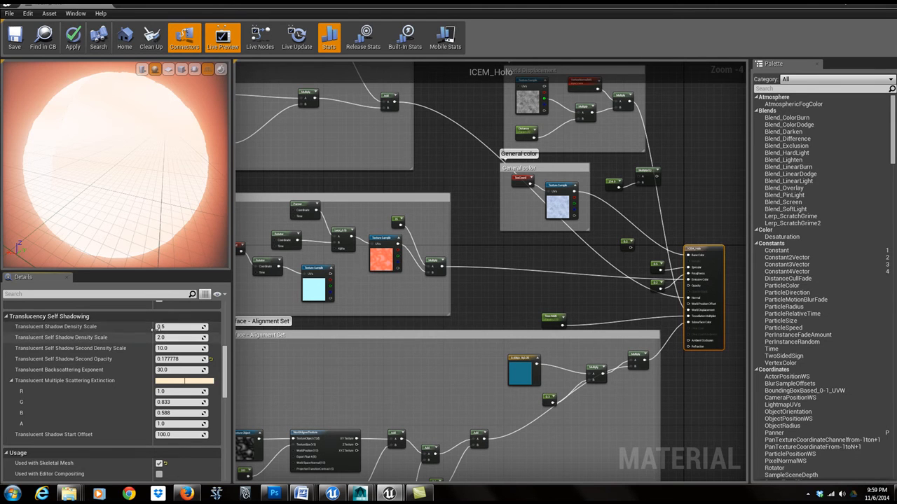
drag(161, 338, 144, 338)
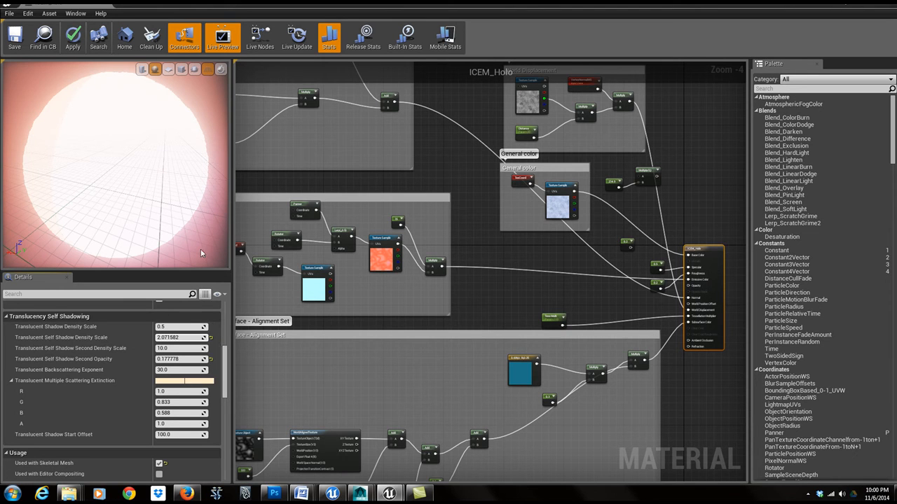
Connect the striped cyan Texture Sample's alpha output to the material's Opacity input and apply the material.
right_drag(417, 296, 443, 299)
scroll(340, 276, up, 4)
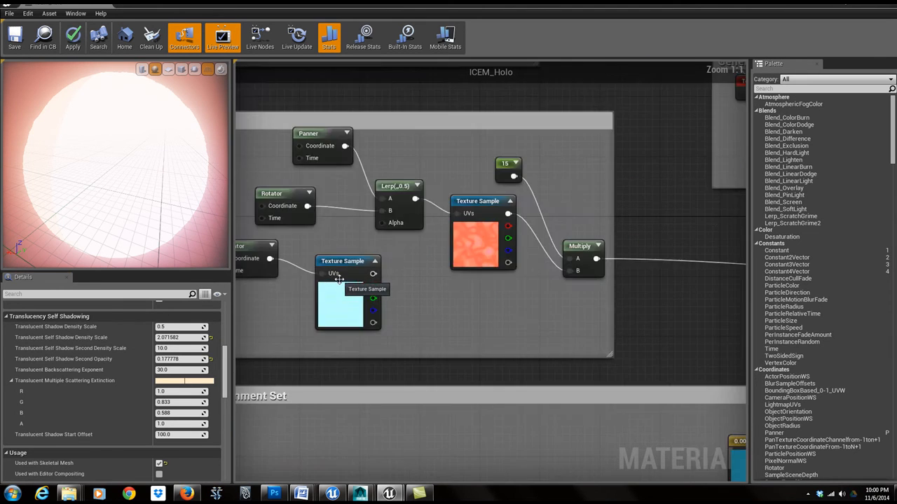
right_drag(293, 300, 377, 301)
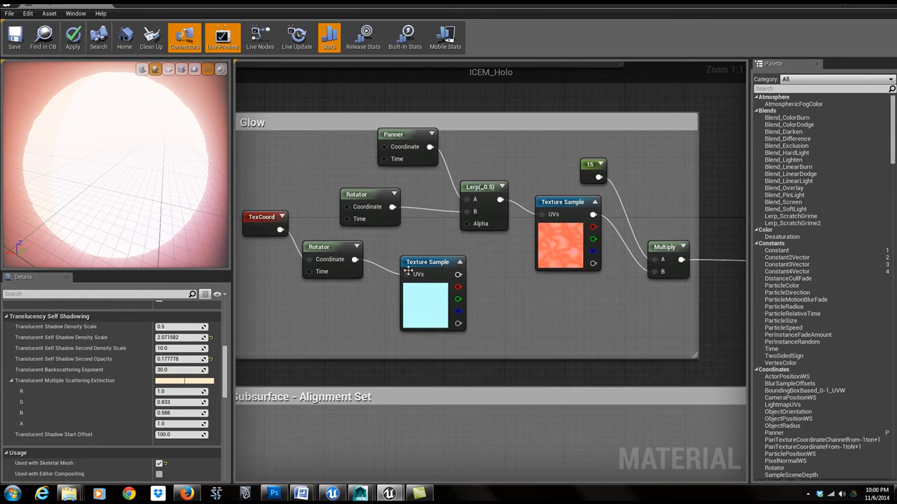
scroll(466, 326, down, 3)
right_drag(510, 321, 424, 324)
drag(368, 327, 663, 311)
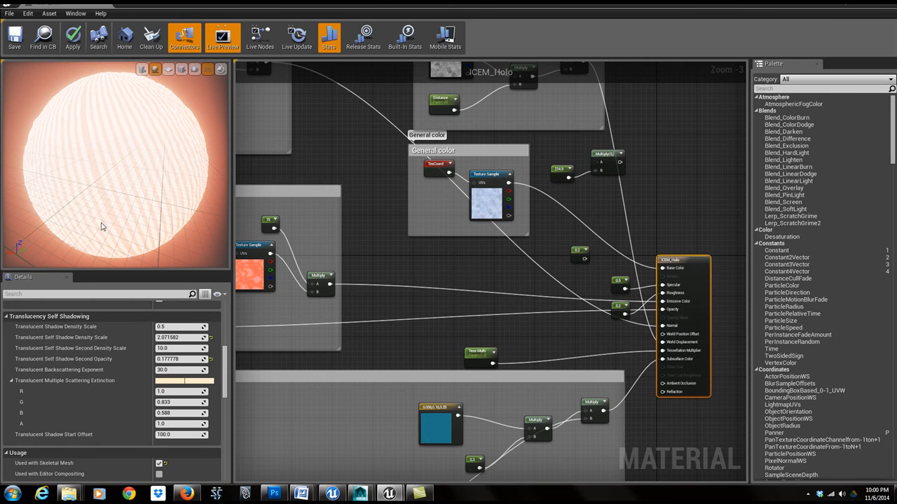
right_drag(409, 272, 601, 262)
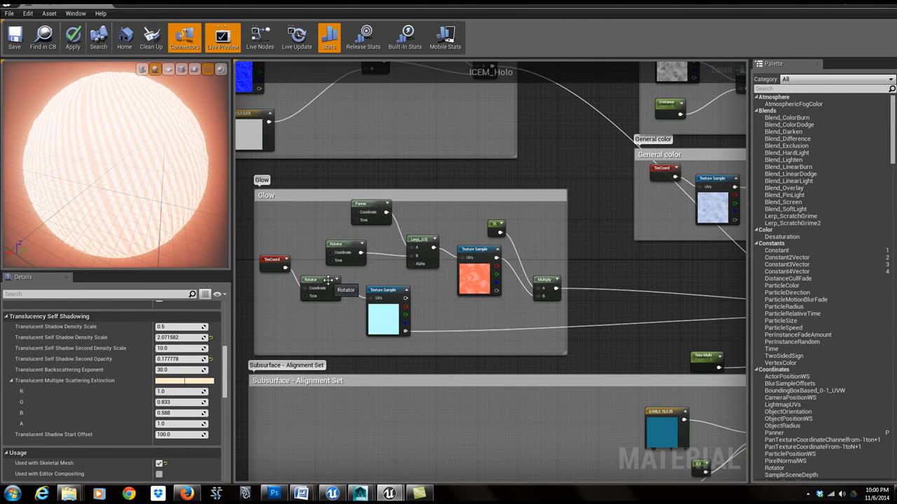
click(74, 35)
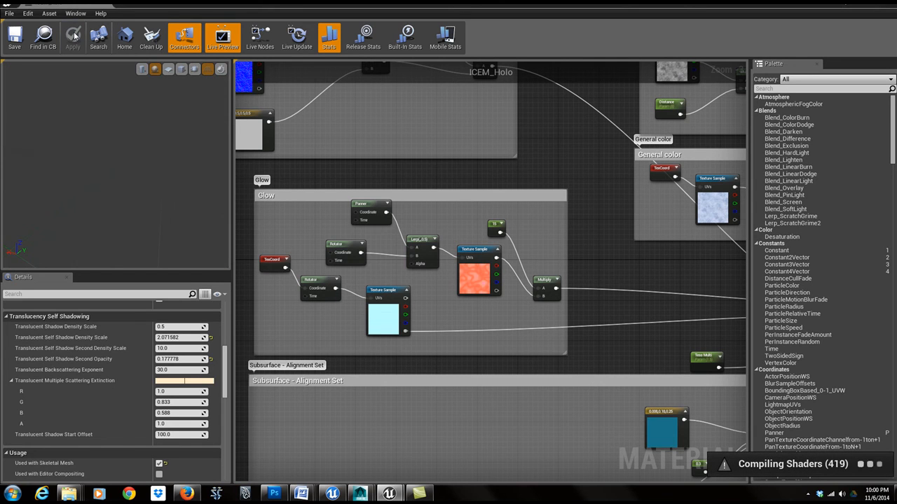
scroll(105, 350, down, 3)
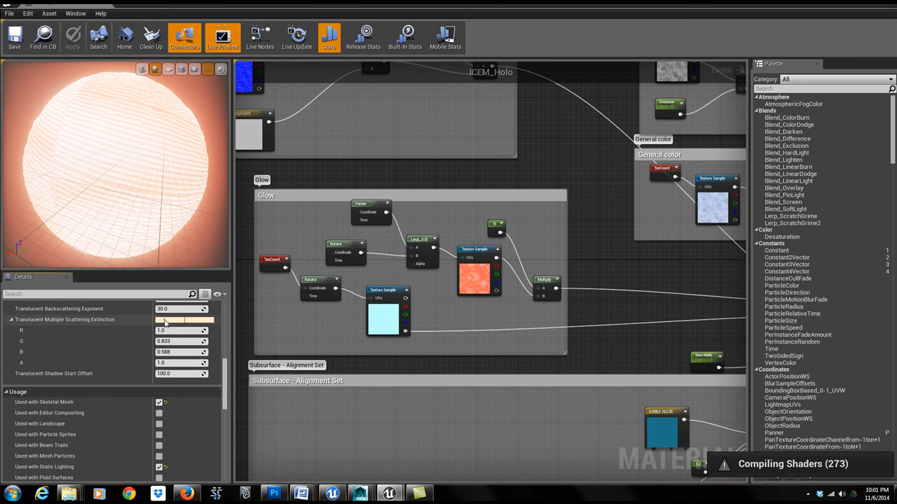
click(164, 320)
drag(211, 277, 339, 244)
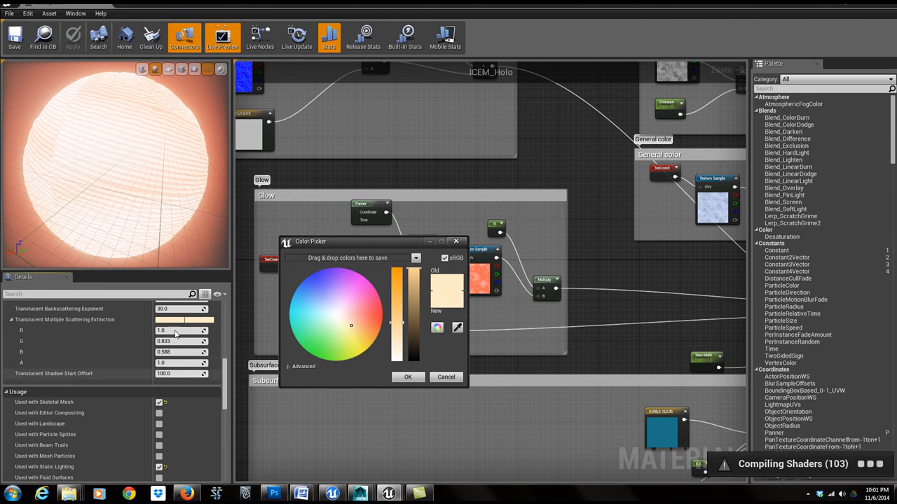
click(444, 378)
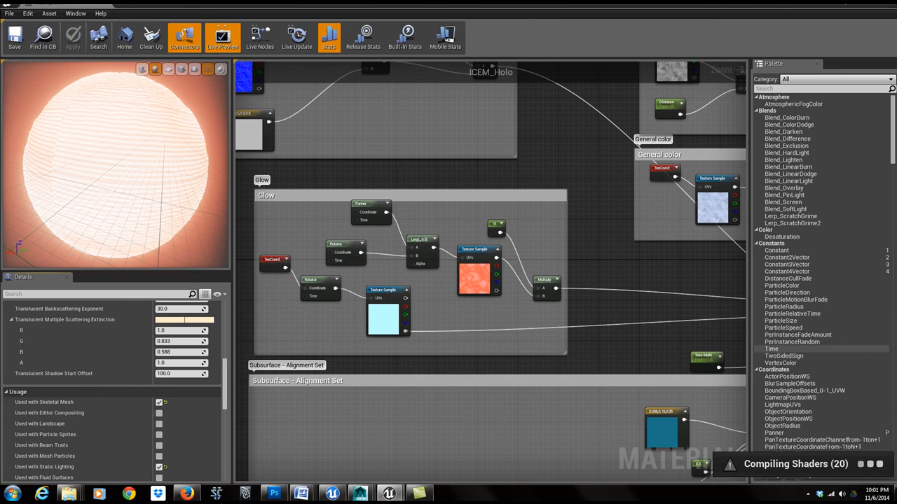
Move the material editor window down to uncover the level viewport, and select the snoring02 ambient sound below the hologram head.
drag(801, 5, 590, 378)
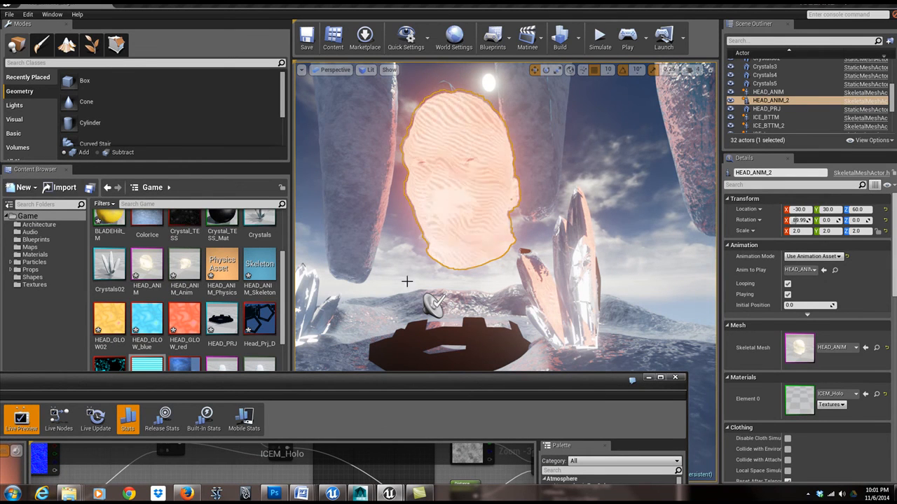
drag(632, 379, 594, 472)
click(432, 302)
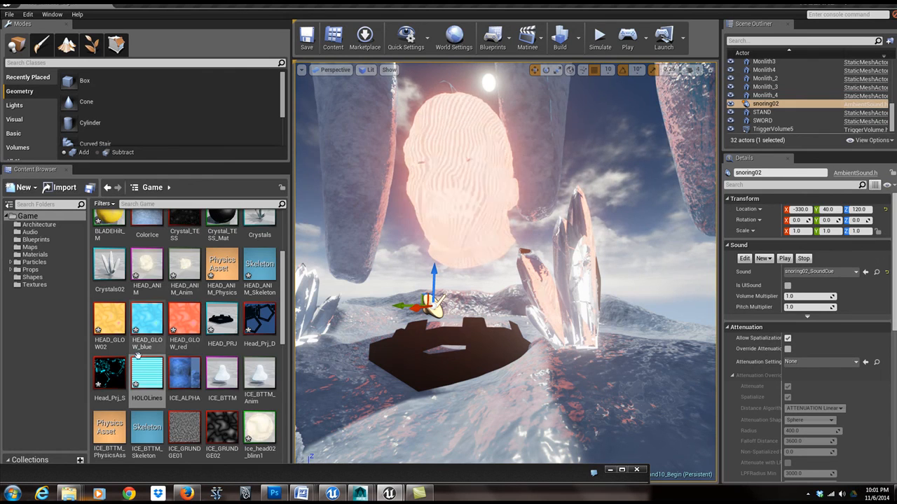
Look through the Game folder's assets in the Content Browser, down to the end of the list.
scroll(112, 378, up, 3)
scroll(213, 330, down, 10)
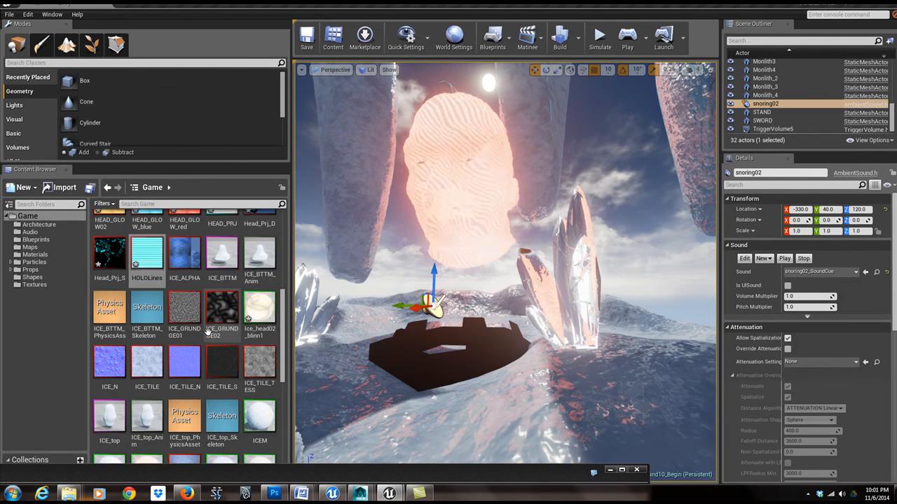
scroll(208, 334, down, 1)
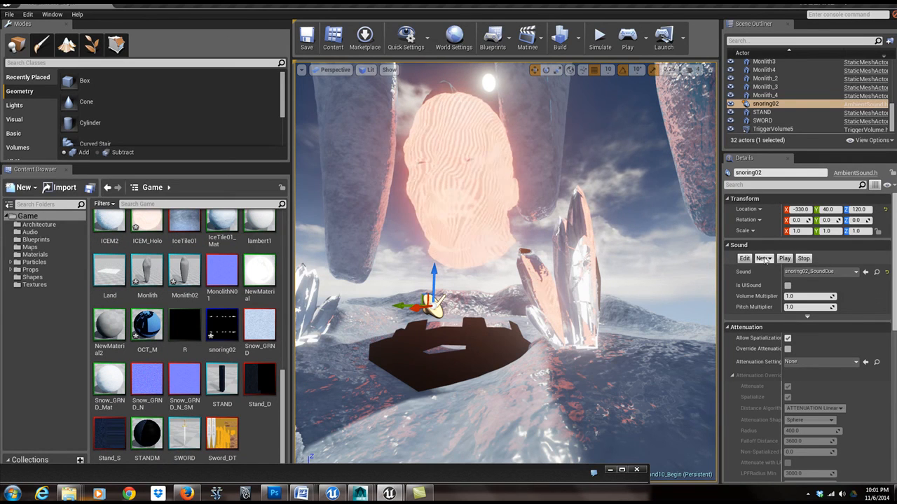
Create a Random Loop with Delay sound cue for the snoring02 ambient sound and move its editor clear of the Content Browser assets.
click(764, 259)
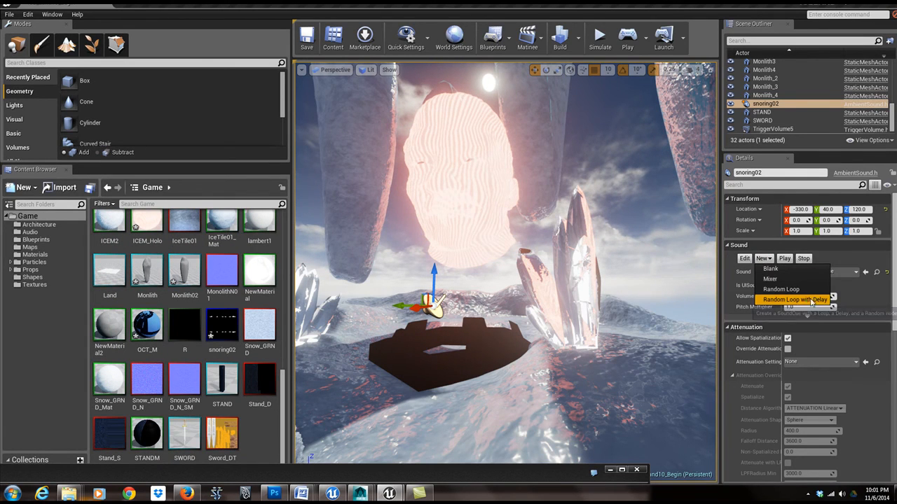
click(813, 299)
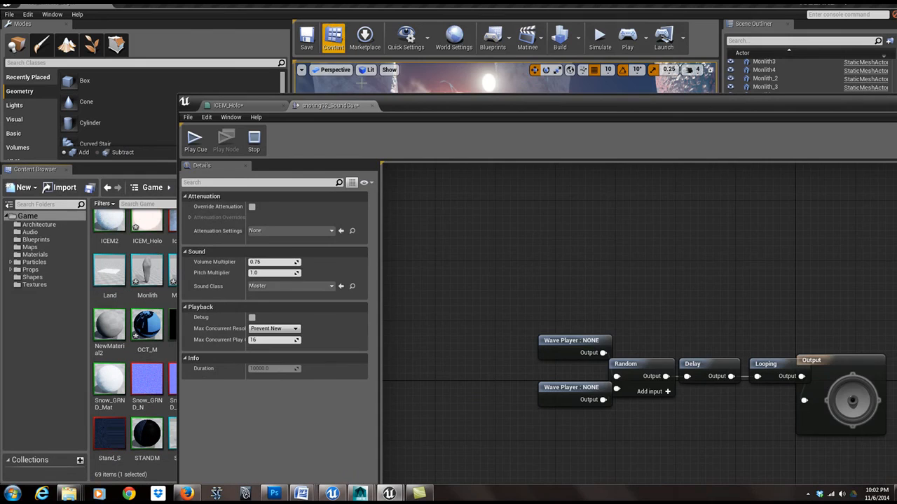
drag(404, 105, 539, 55)
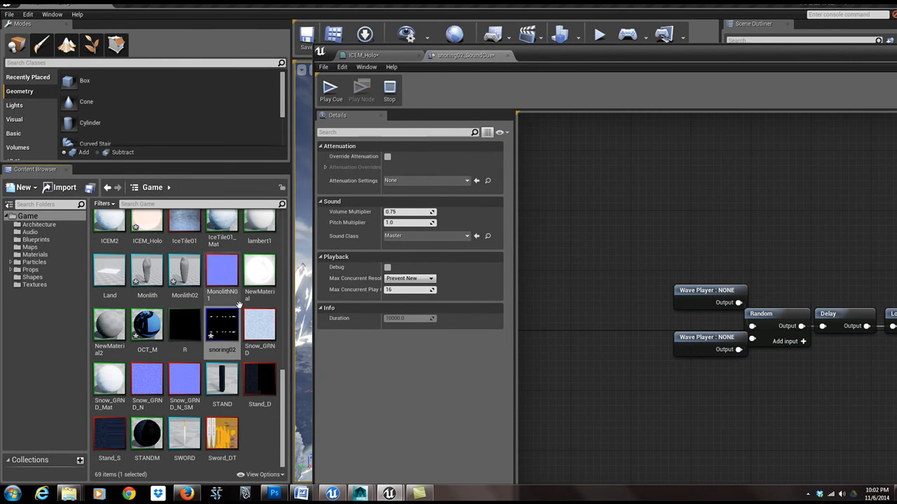
Assign the snoring02 sound wave from the Game folder to both Wave Player nodes of the sound cue.
click(222, 323)
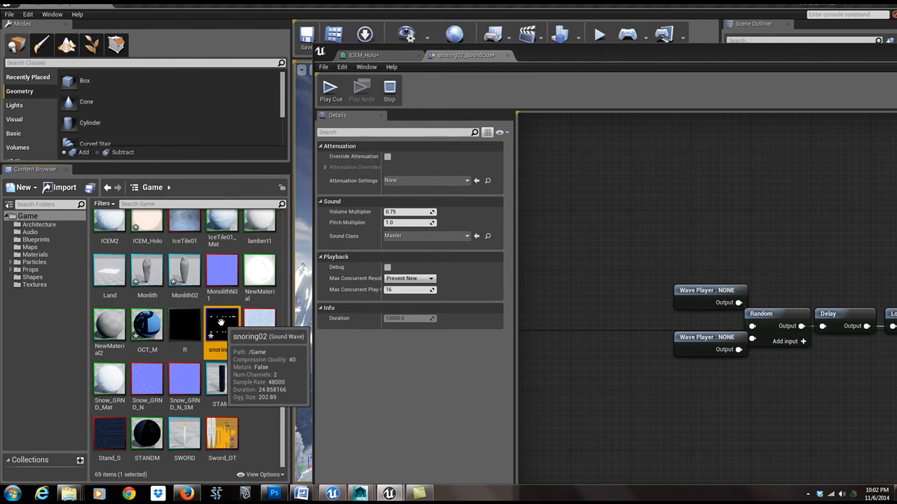
click(708, 290)
click(476, 159)
click(702, 338)
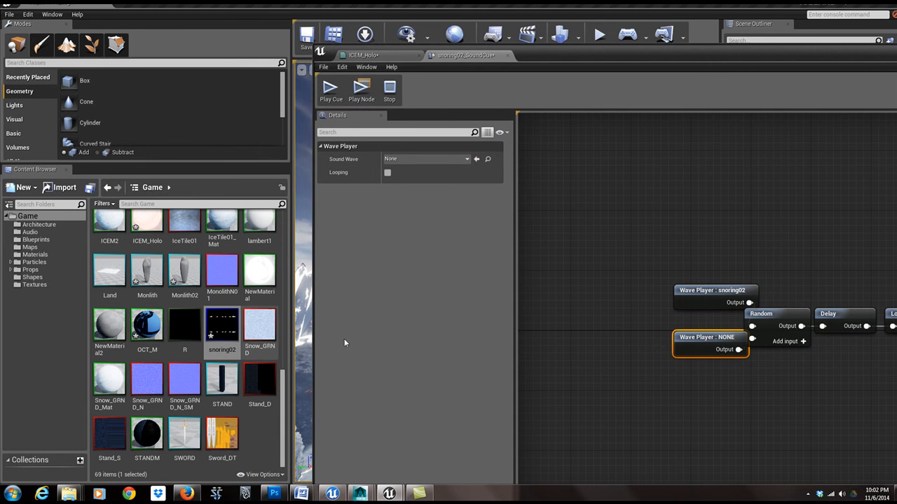
click(477, 159)
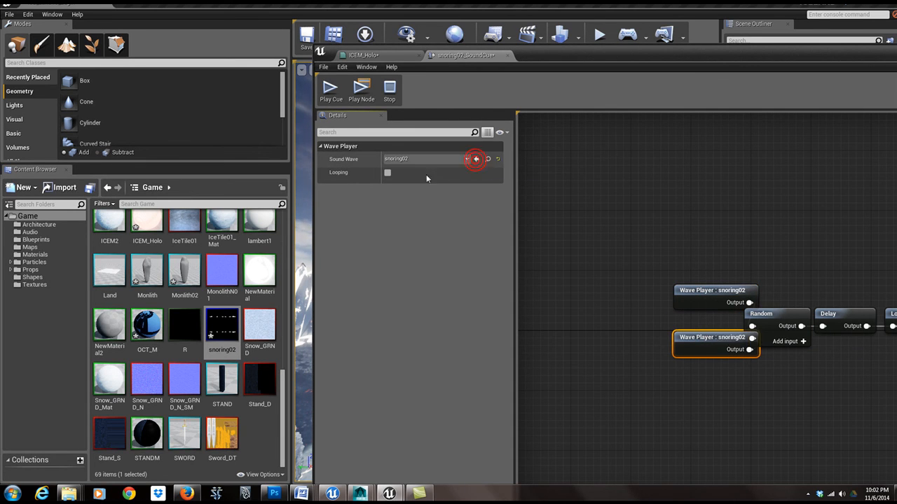
Enable Looping on both snoring02 Wave Player nodes.
click(387, 173)
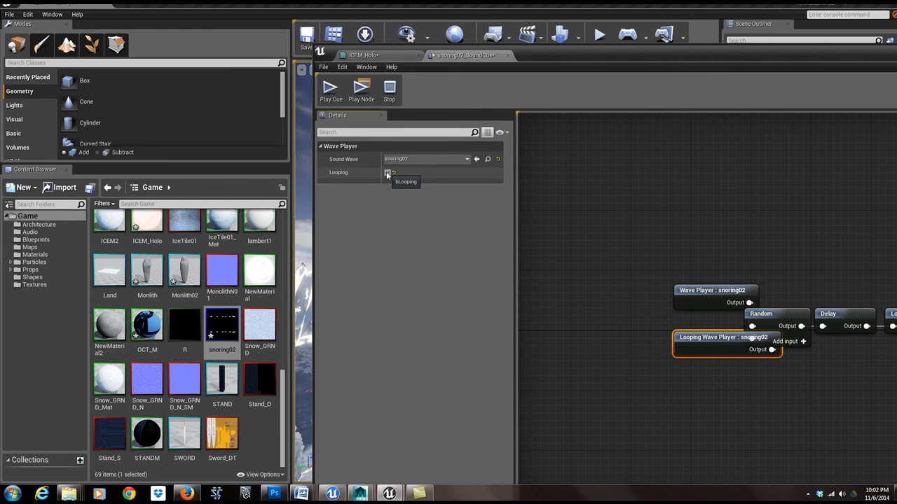
click(722, 290)
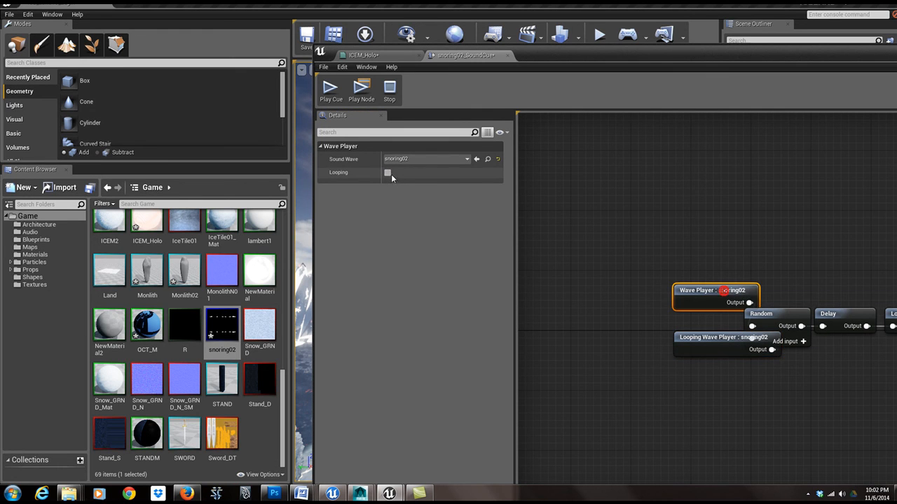
click(388, 173)
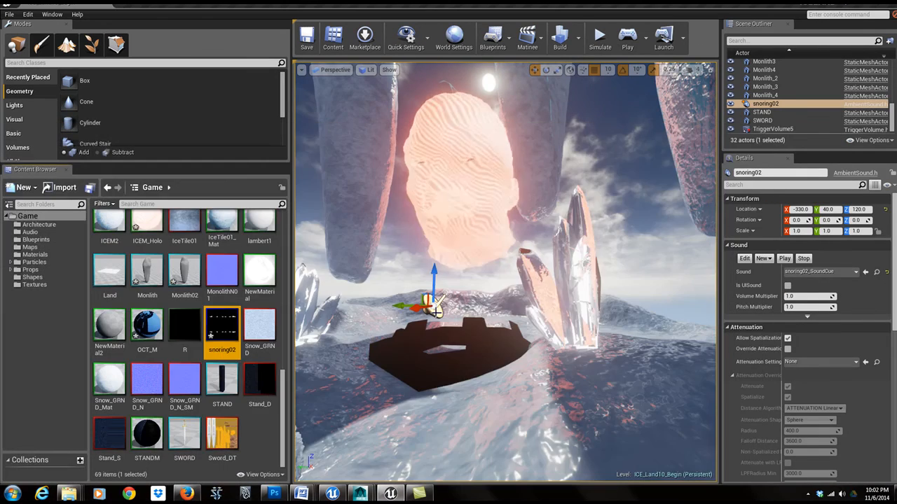
Play the level and walk forward past the sword to the hologram head to check its animation and snoring sound.
drag(435, 313, 435, 351)
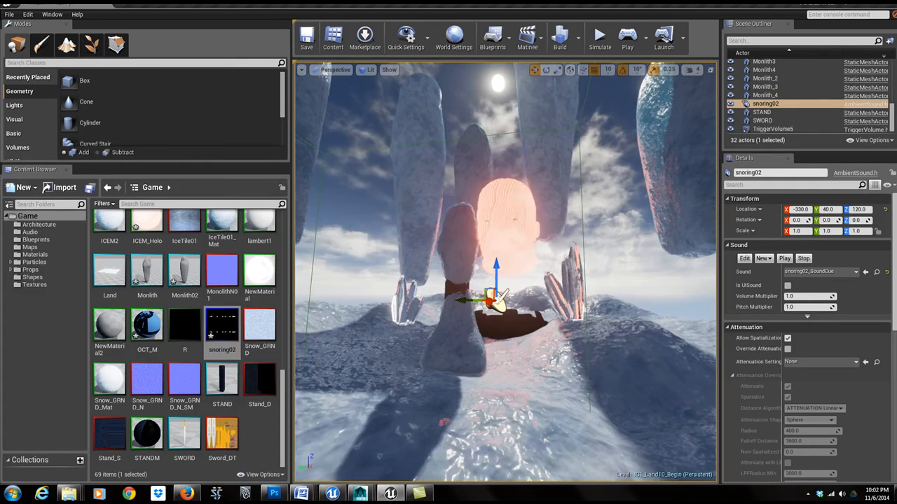
click(627, 41)
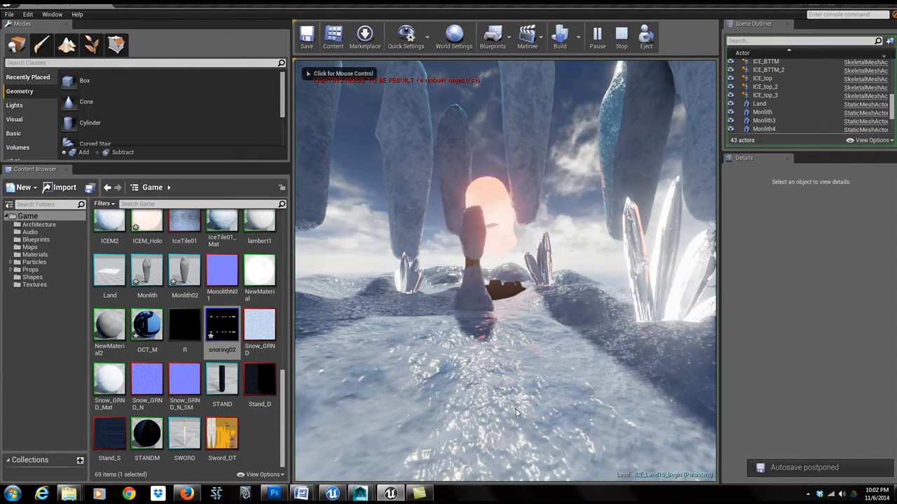
click(512, 380)
key(w)
click(515, 409)
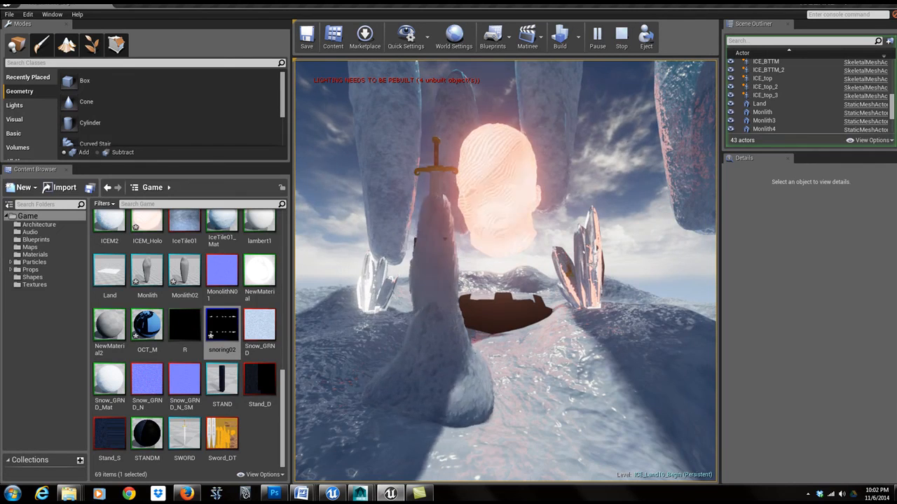
key(w)
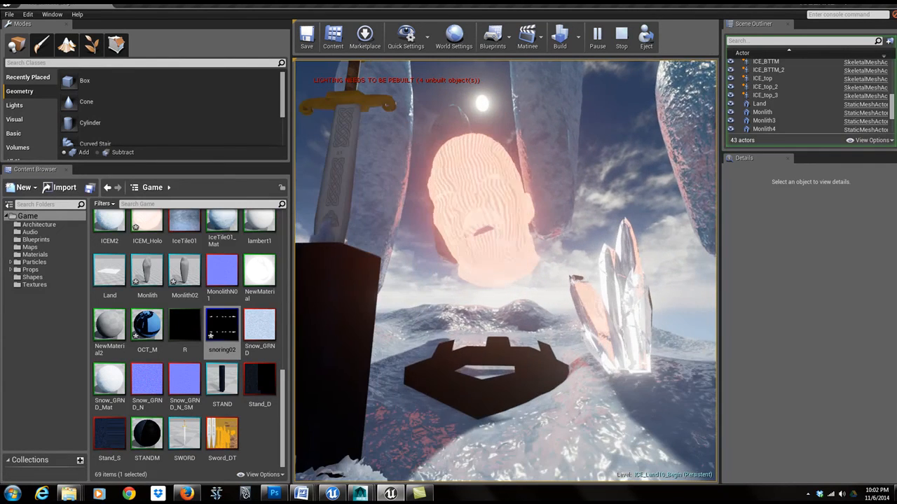